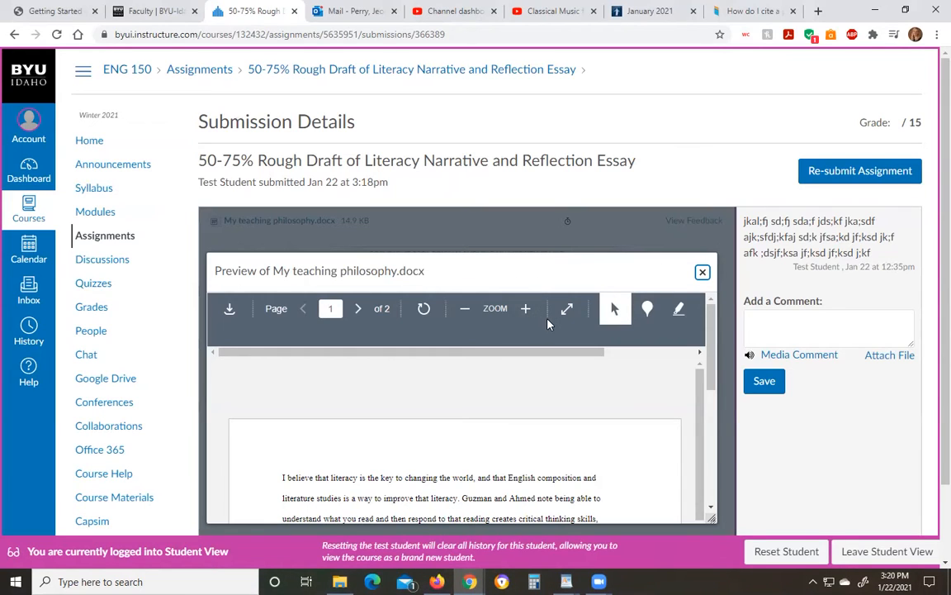
- Reopen the feedback preview of My teaching philosophy.docx, expand it to full screen and enlarge the page by three zoom levels
left_click(704, 270)
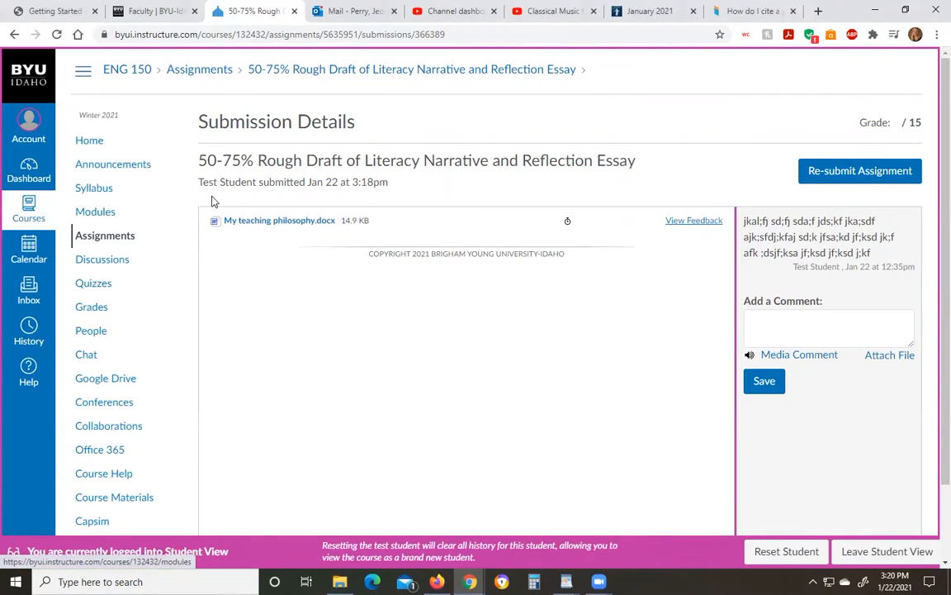
left_click(677, 224)
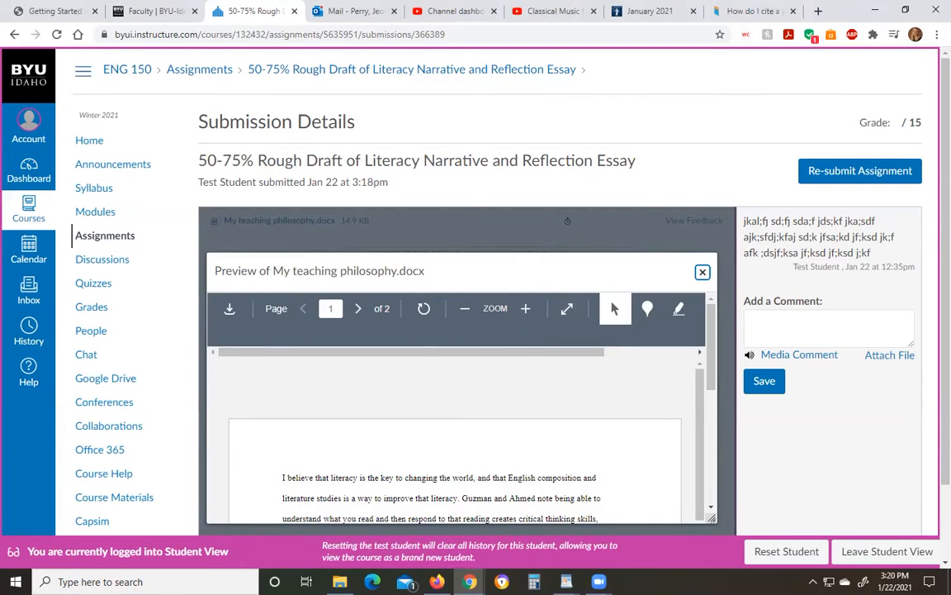
left_click(570, 310)
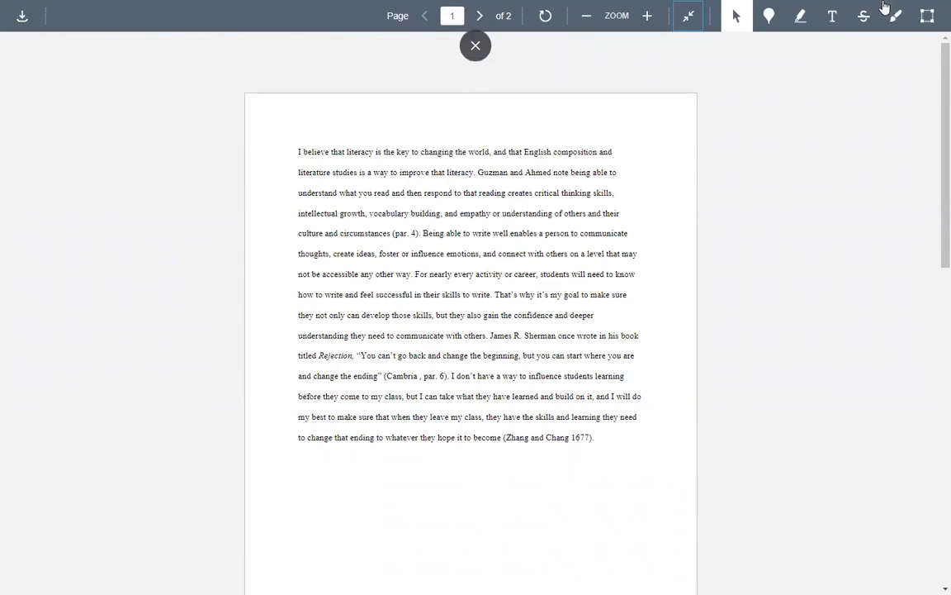
key("Escape")
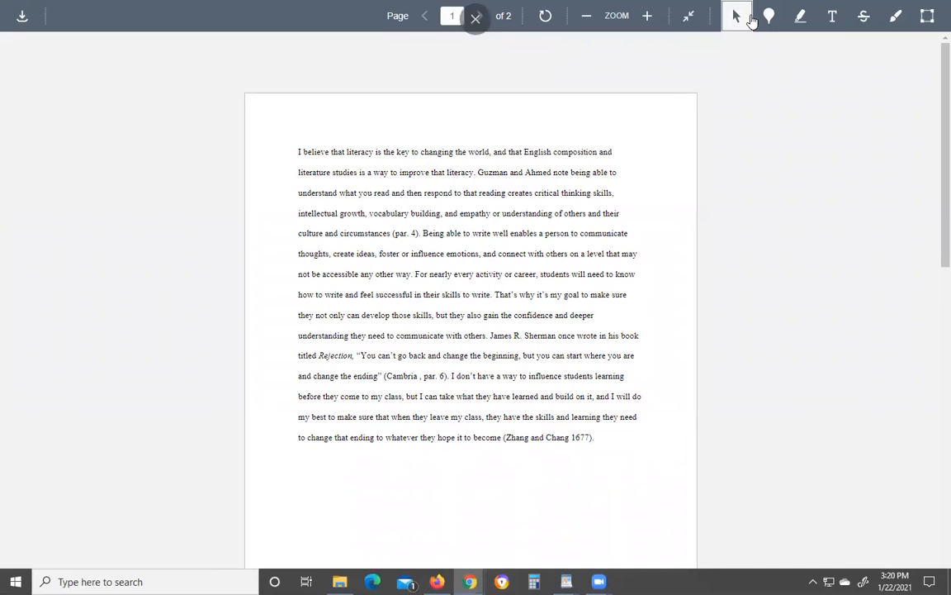
left_click(649, 17)
left_click(649, 16)
left_click(649, 16)
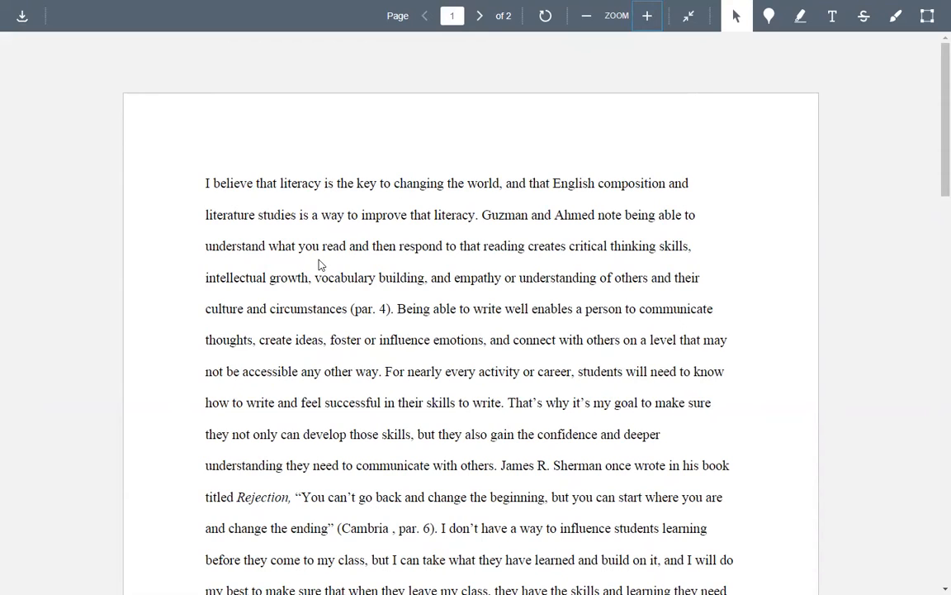
- Place a point annotation at the comma after "develop those skills" with the comment "you don't really need a comma here"
left_click(768, 19)
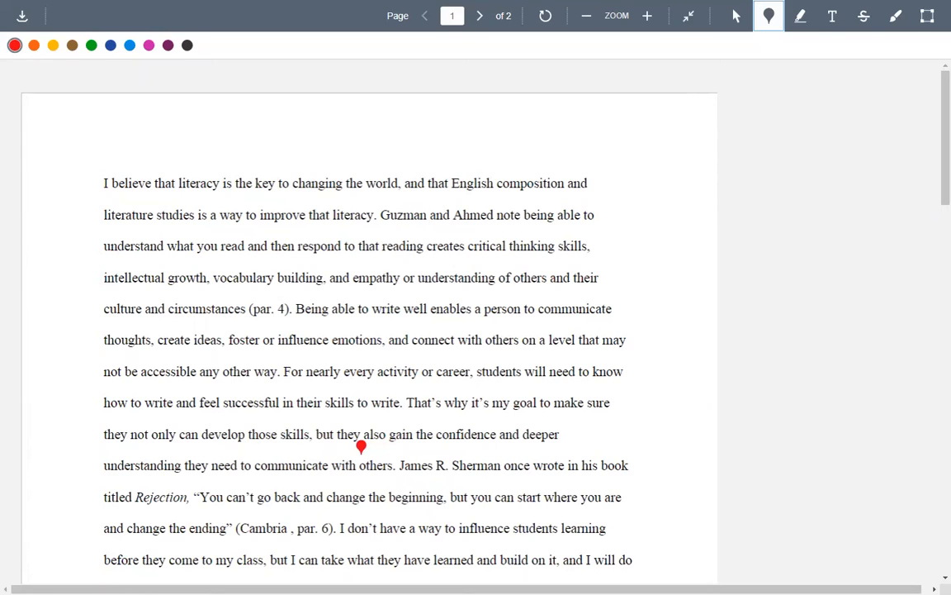
scroll(361, 446, "down", 3)
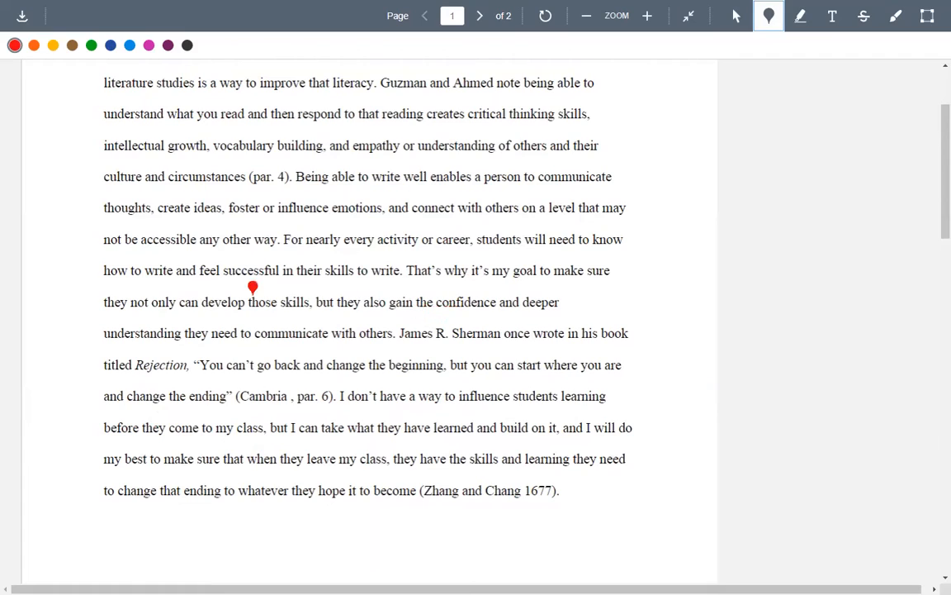
left_click(311, 296)
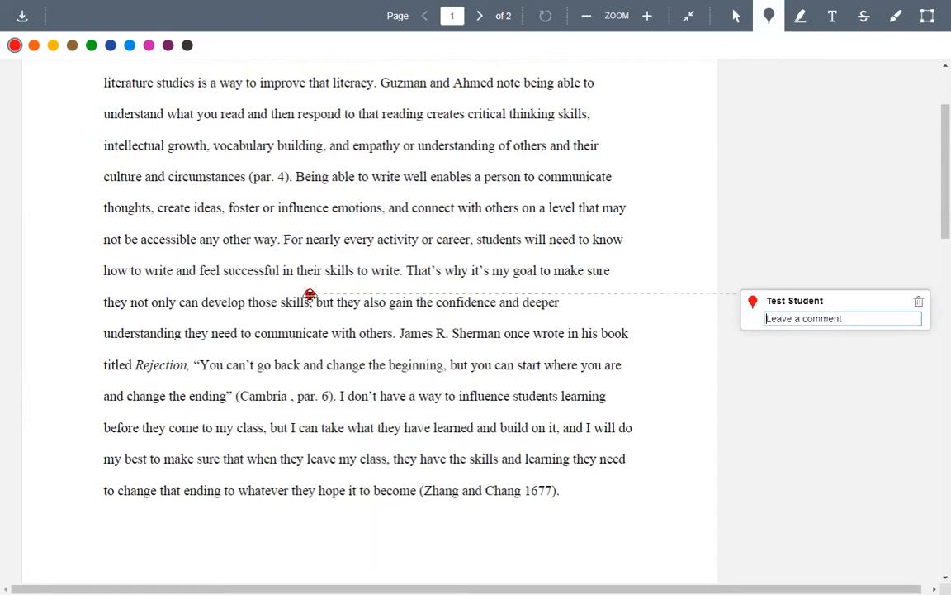
type("you ")
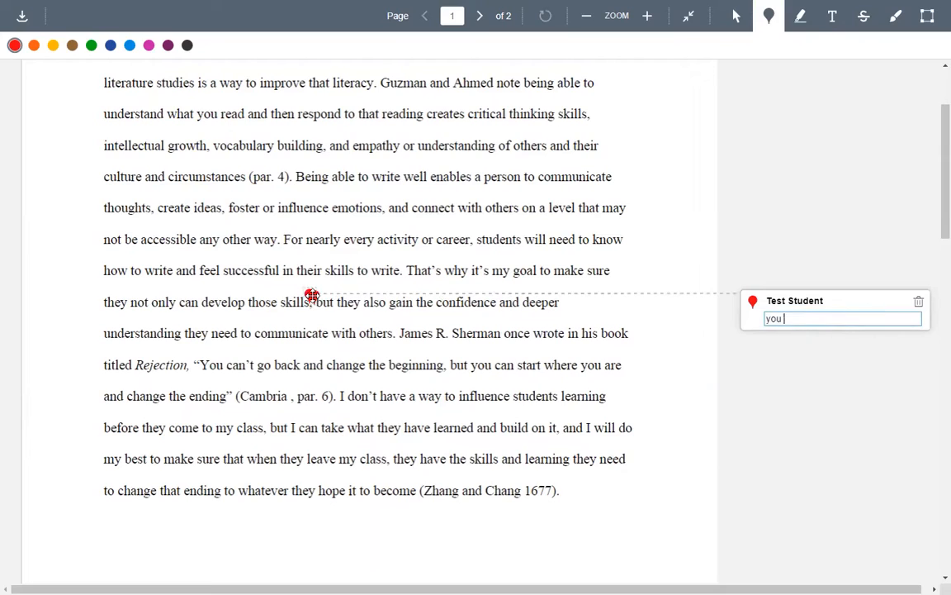
type("don't really need a comm")
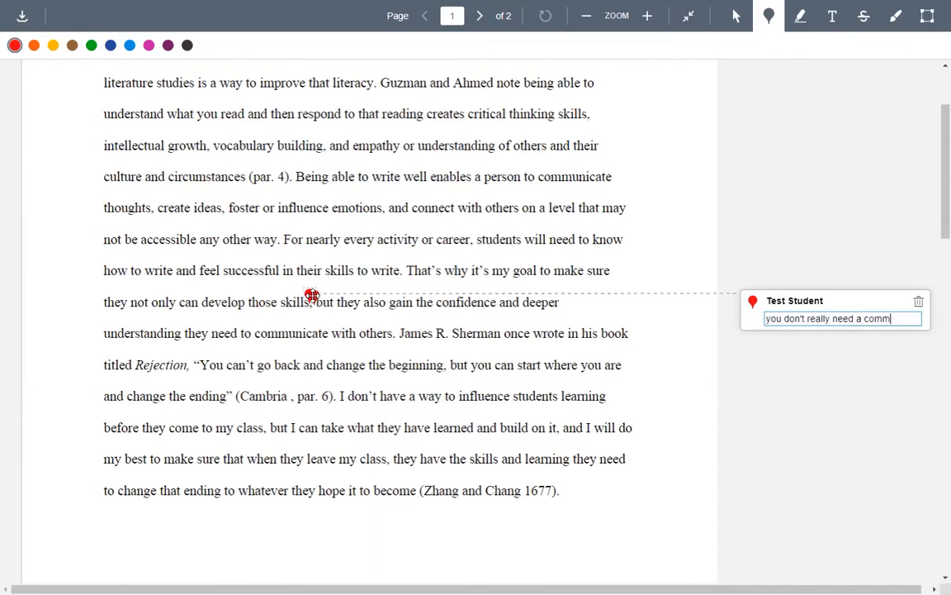
type("a here")
- Try several colours on the comma comment's marker and settle on green
left_click(310, 295)
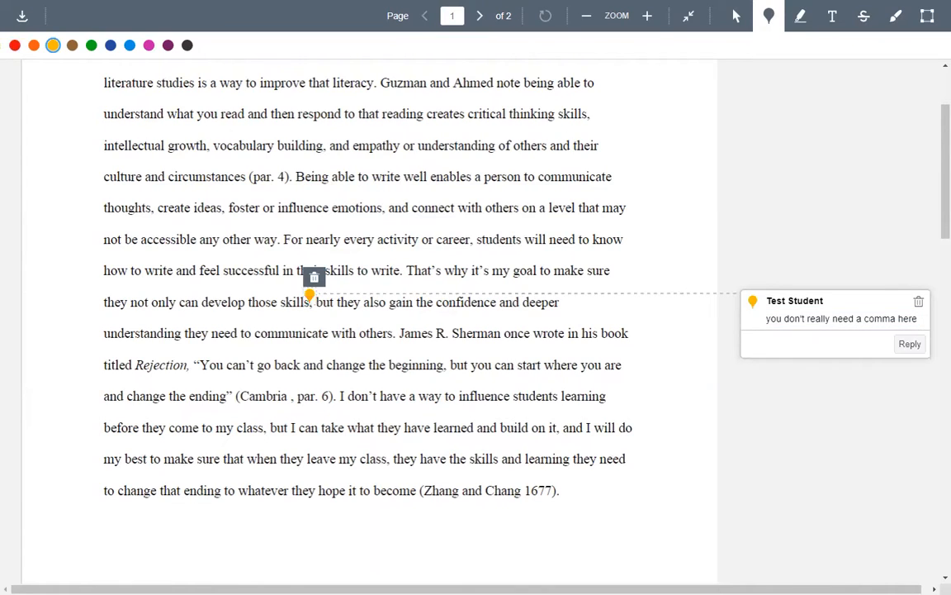
left_click(129, 44)
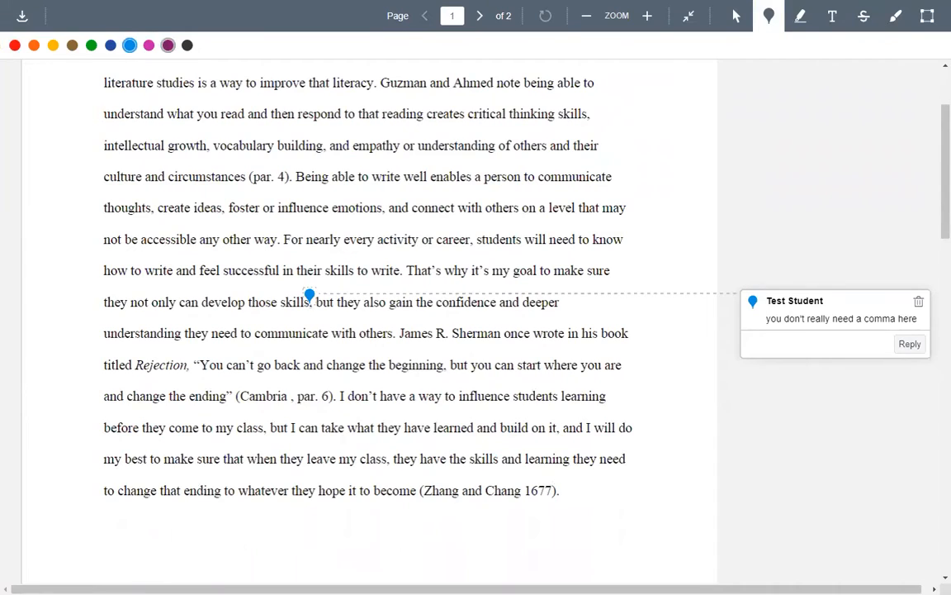
left_click(168, 44)
left_click(187, 44)
left_click(111, 45)
left_click(14, 44)
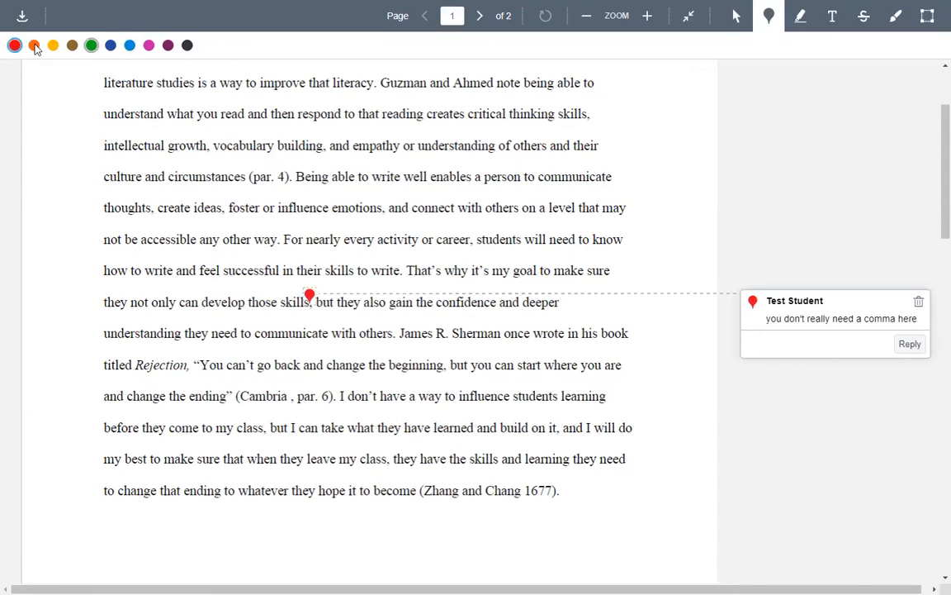
left_click(91, 44)
- Place a green point annotation above "vocabulary building" without a comment and delete that annotation again
left_click(261, 127)
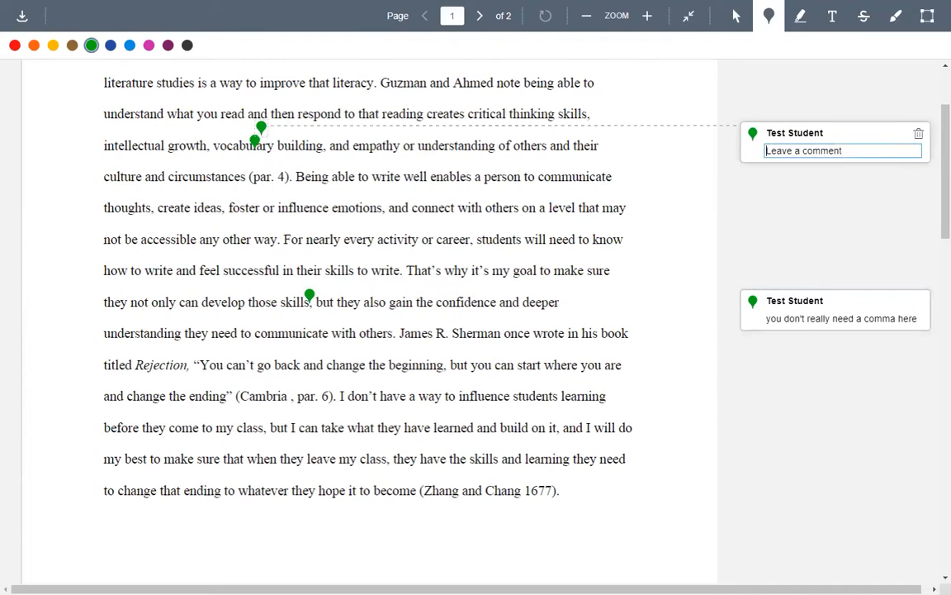
left_click(917, 135)
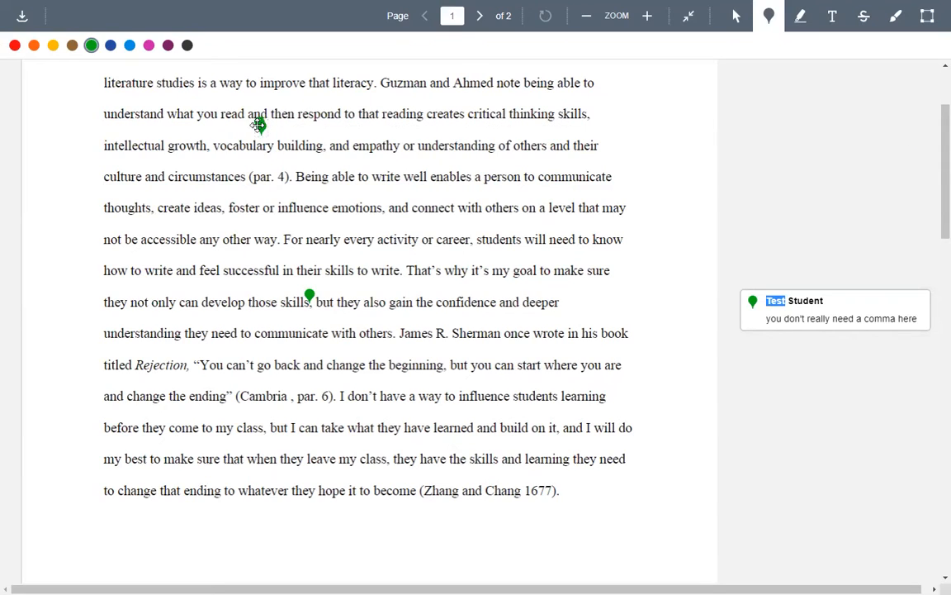
left_click(260, 128)
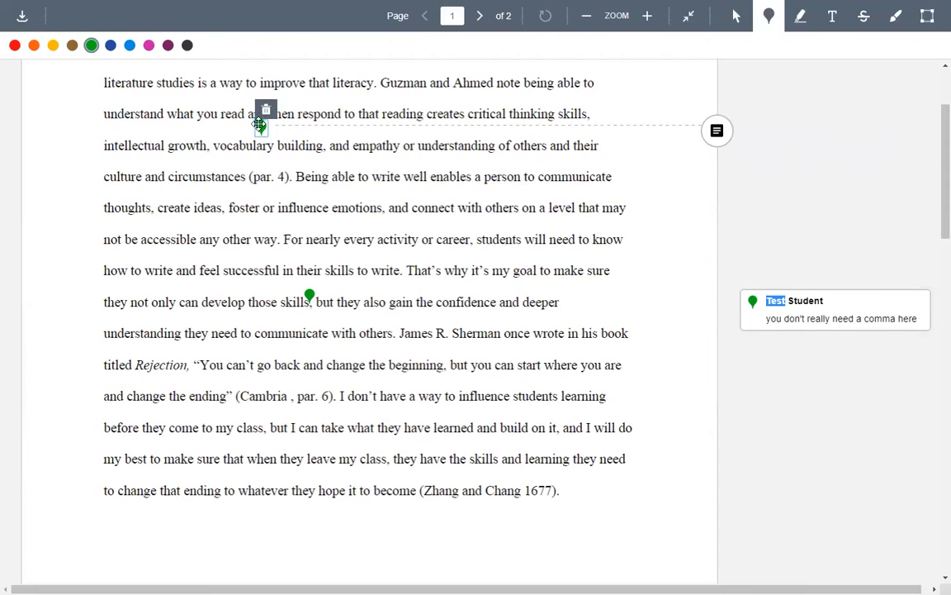
left_click(266, 111)
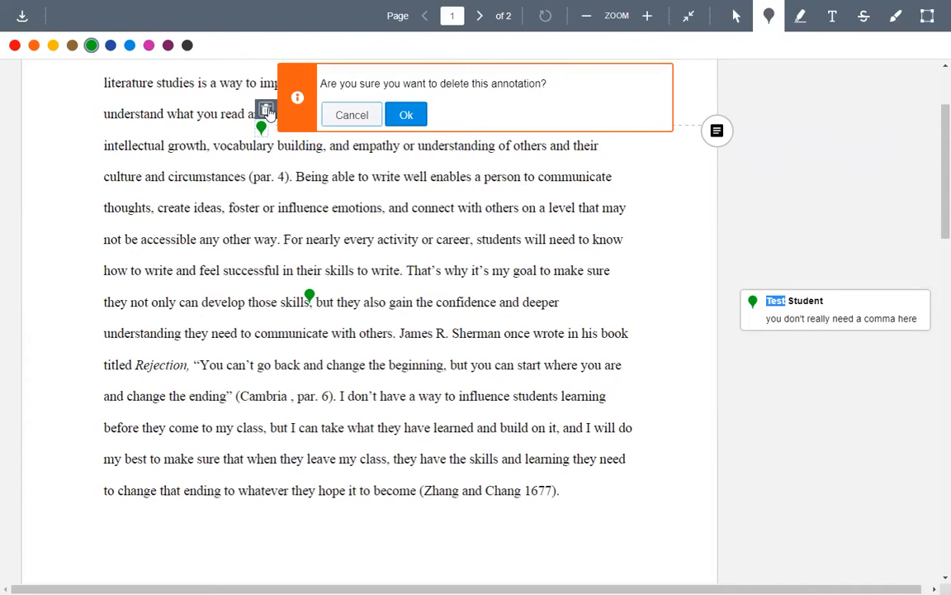
left_click(409, 115)
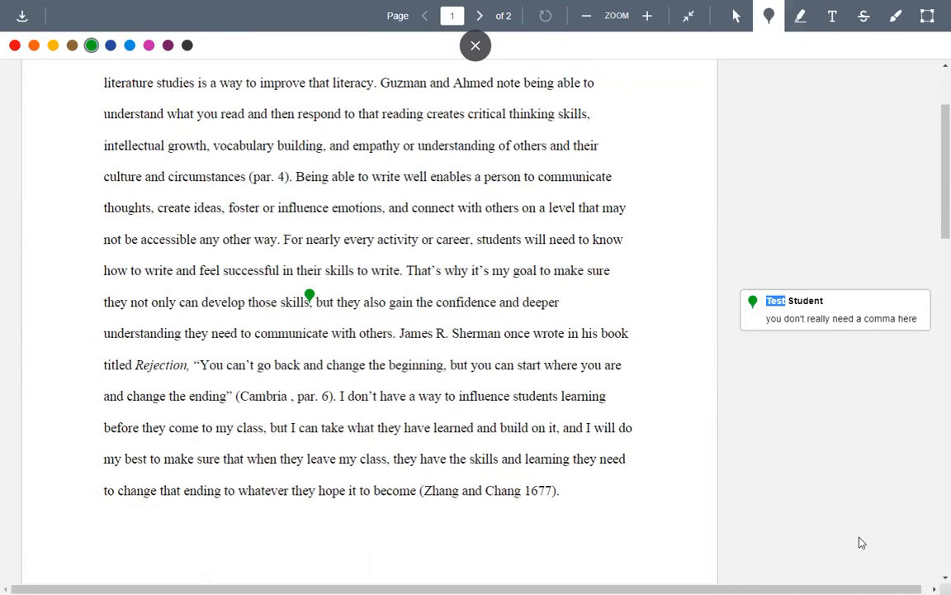
- Highlight the quotation from "You can't go back" to "change the ending" and recolour the highlight green
left_click(801, 16)
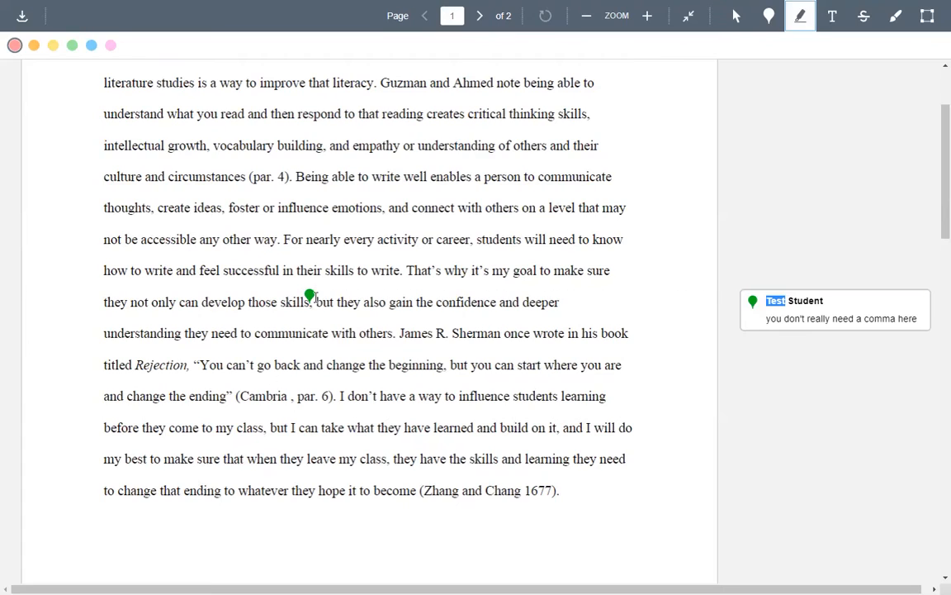
left_click(199, 363)
mouse_move(199, 362)
left_mouse_down()
mouse_move(230, 378)
mouse_move(239, 396)
left_mouse_up()
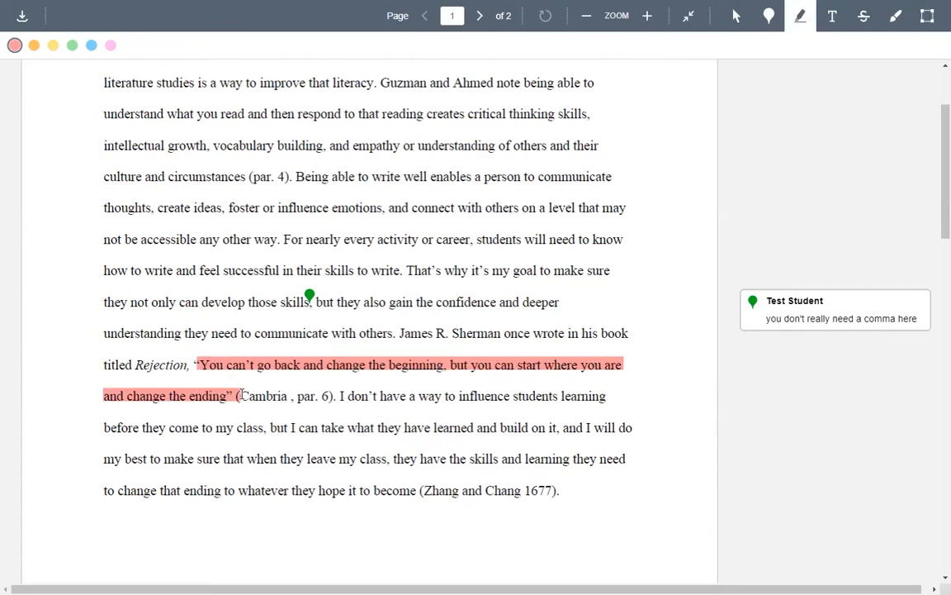
left_click(72, 45)
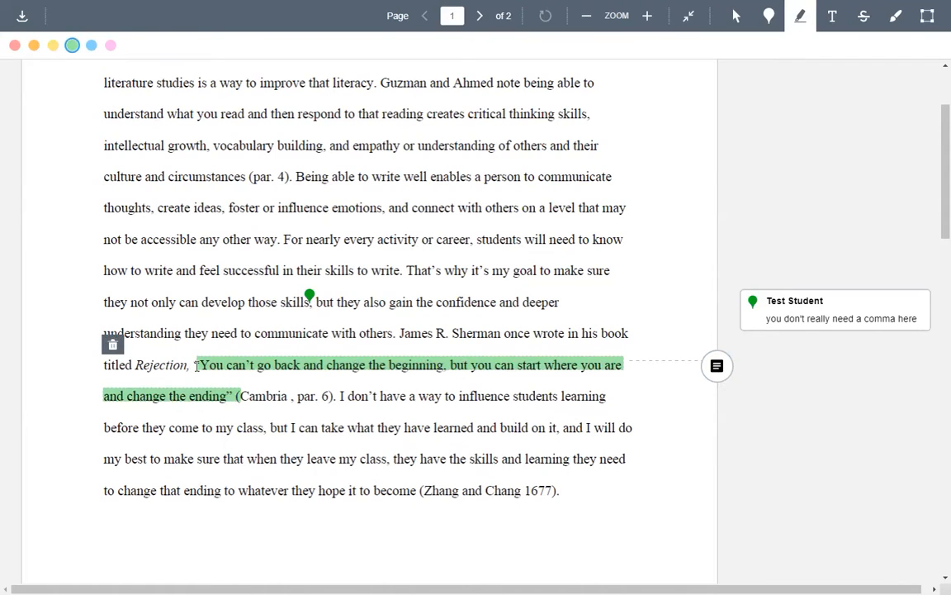
- Delete the green highlight and redo it so it covers exactly the quotation with both quotation marks, without the citation's opening parenthesis
left_click(115, 347)
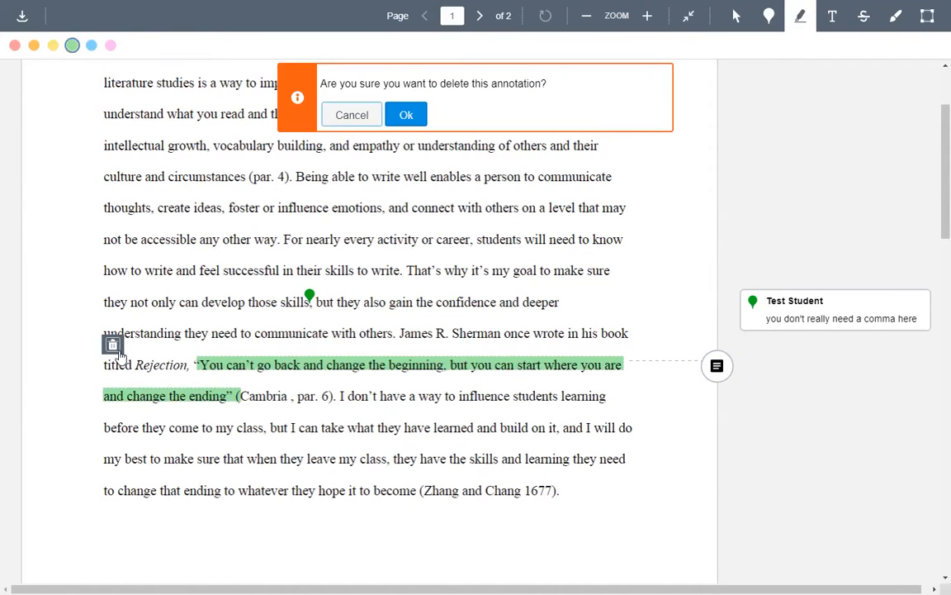
left_click(406, 113)
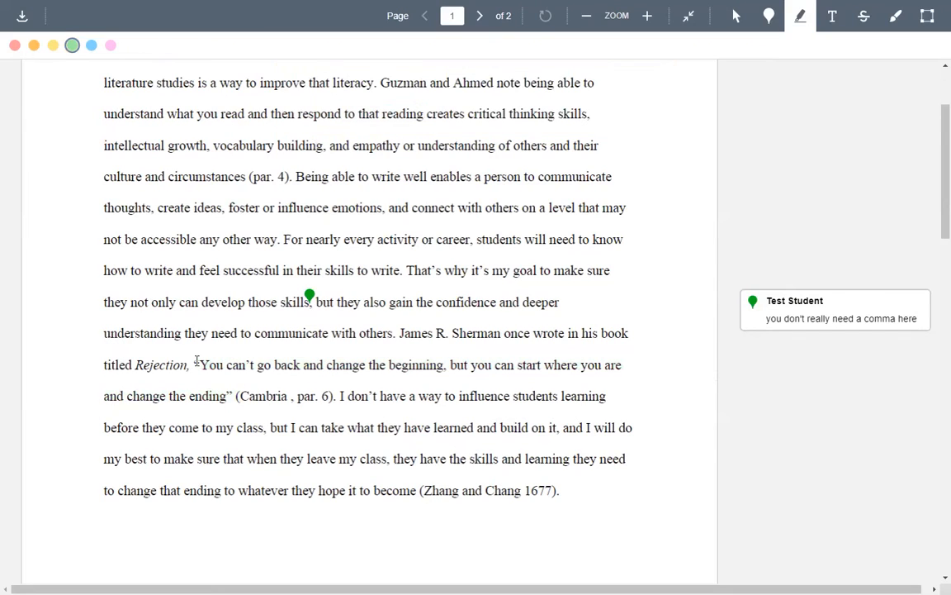
left_click_drag(195, 372, 237, 400)
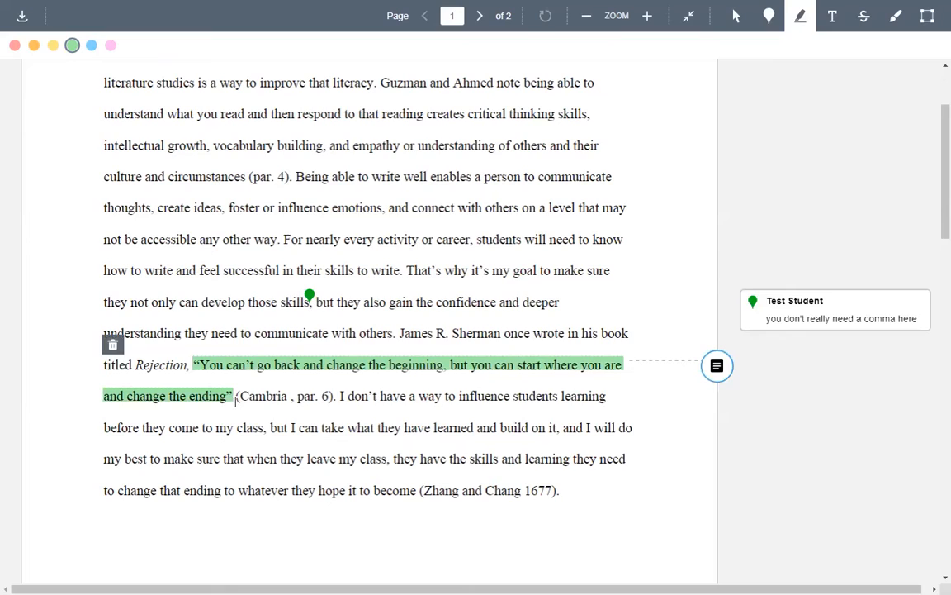
- Add the comment "Great quote. I never thought about communication this way." to the highlighted quotation
left_click(716, 366)
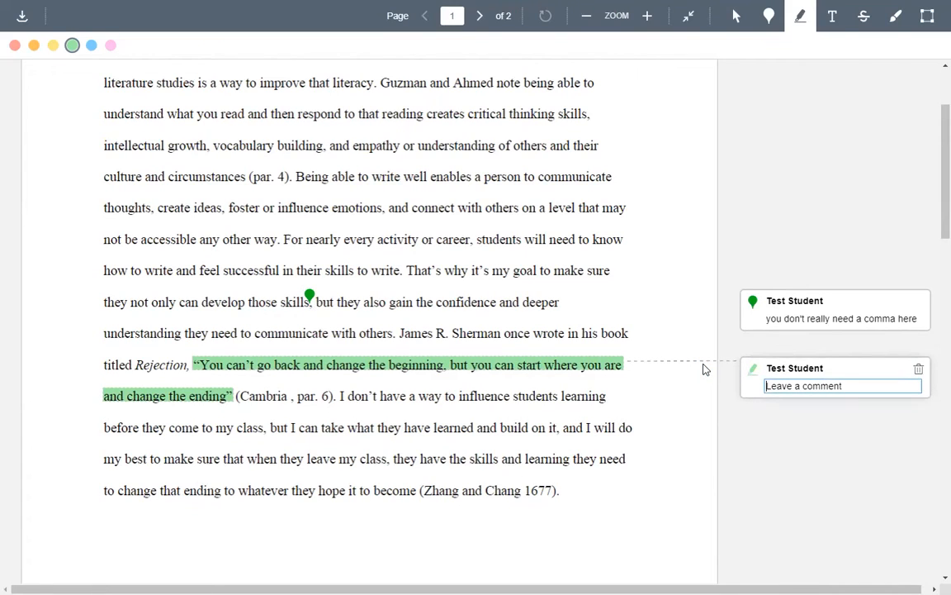
type("Great quote. I never thought ab")
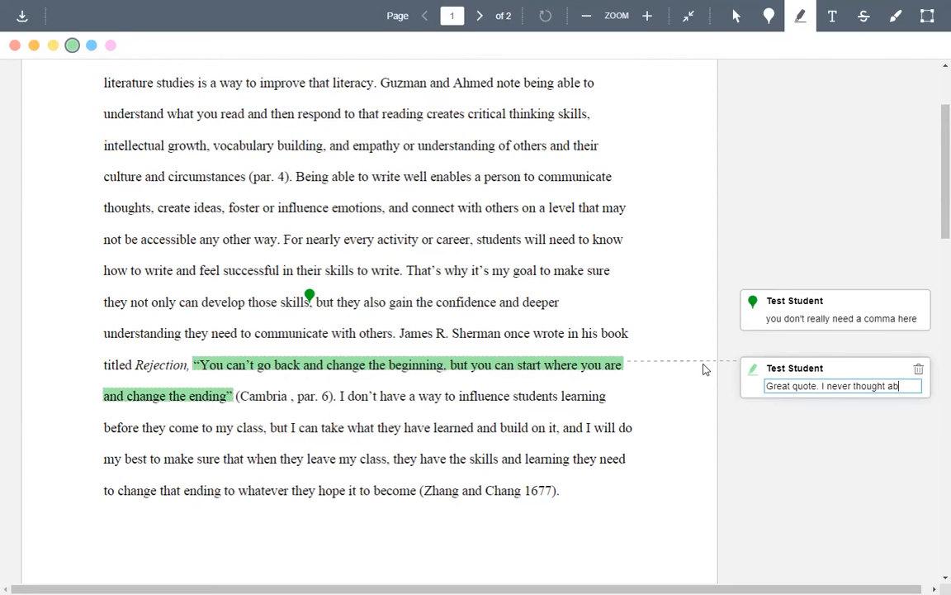
type("out commu")
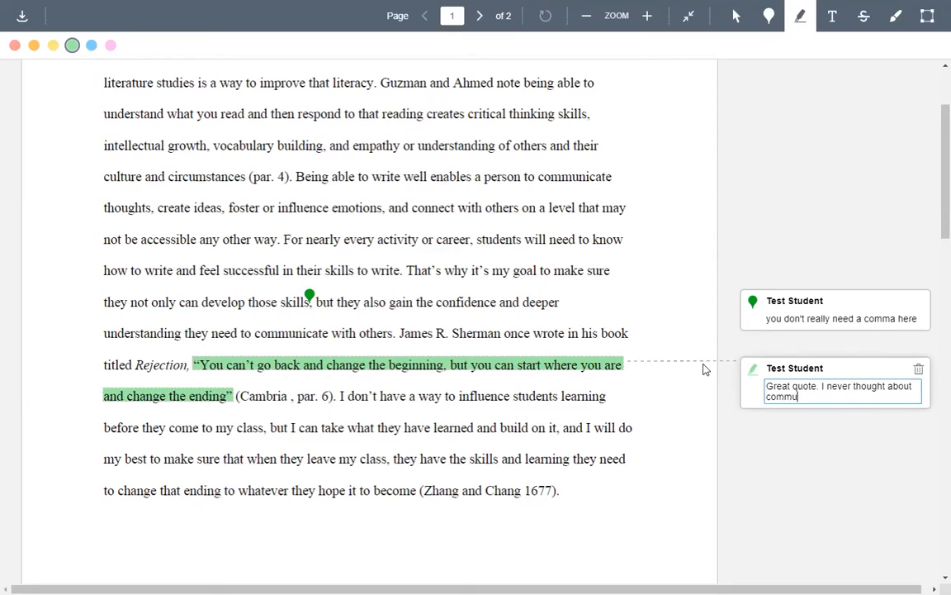
type("nication this way.")
key("Return")
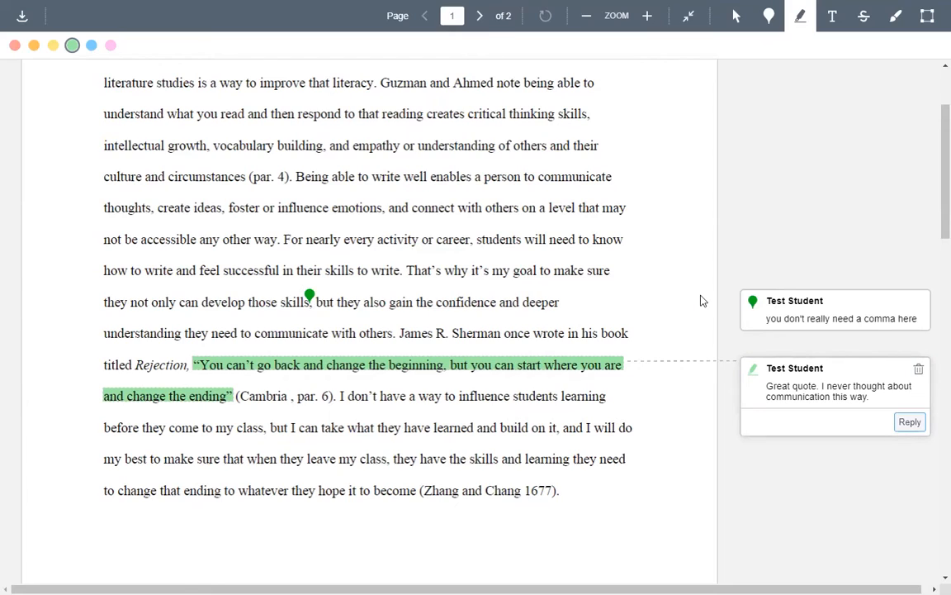
- Place a point annotation before the comma in the par. 6 citation with the comment "remove this space" and colour it red
left_click(768, 18)
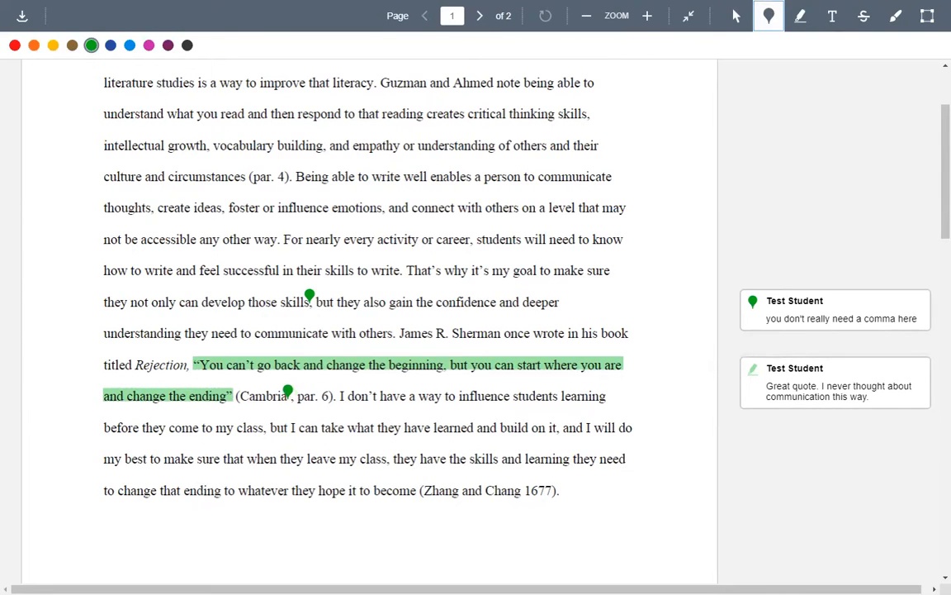
left_click(289, 390)
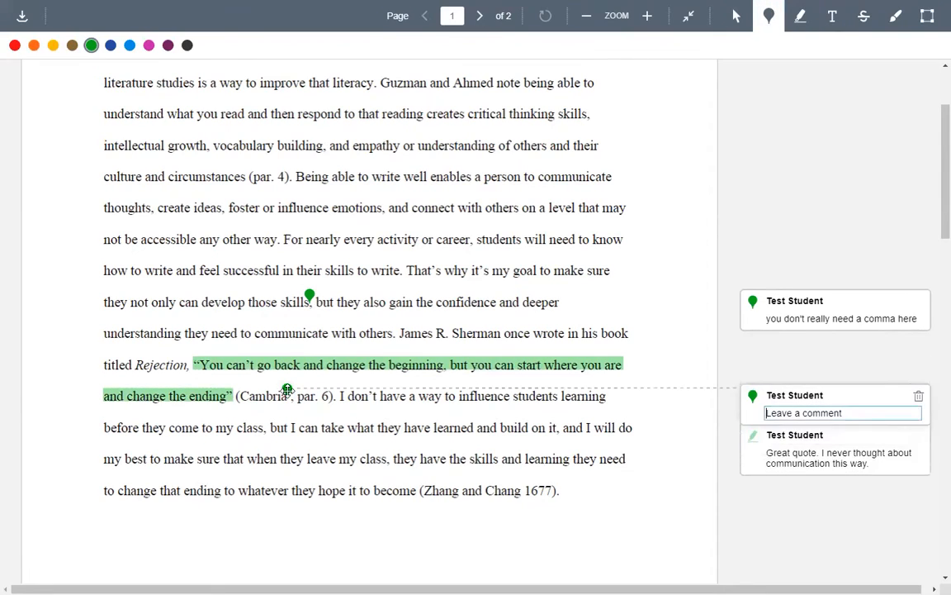
type("remo")
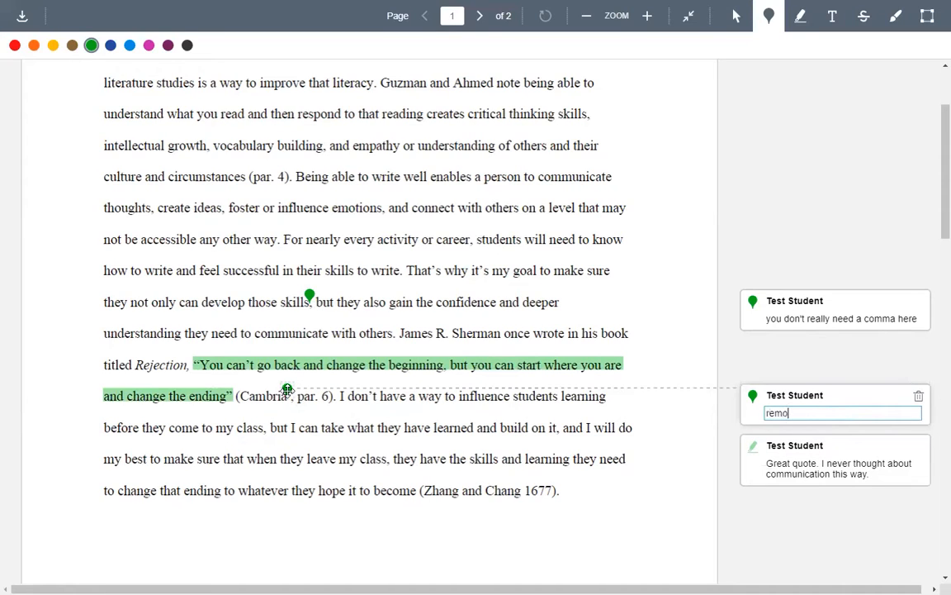
type("ve this space")
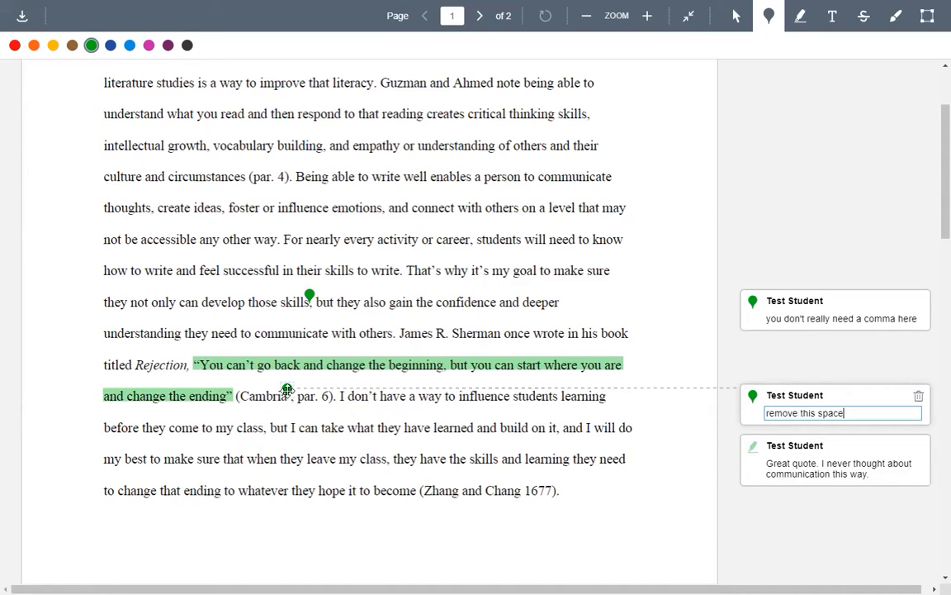
left_click(14, 45)
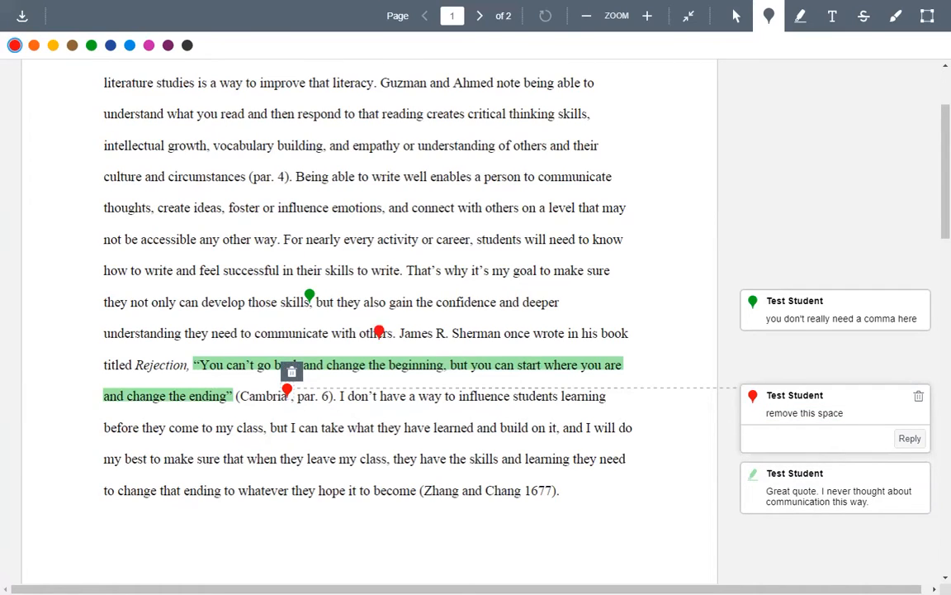
scroll(808, 396, "down", 2)
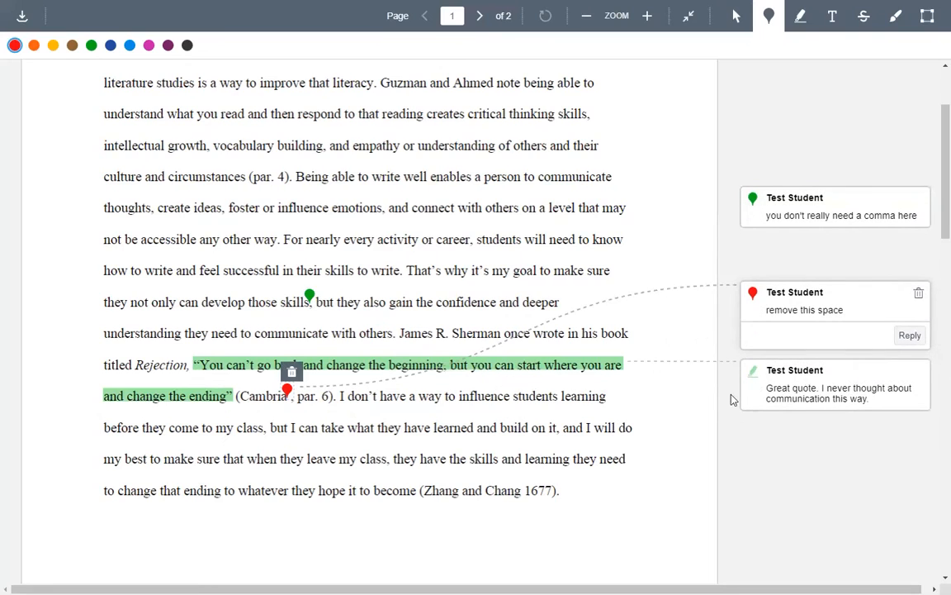
scroll(678, 343, "down", 1)
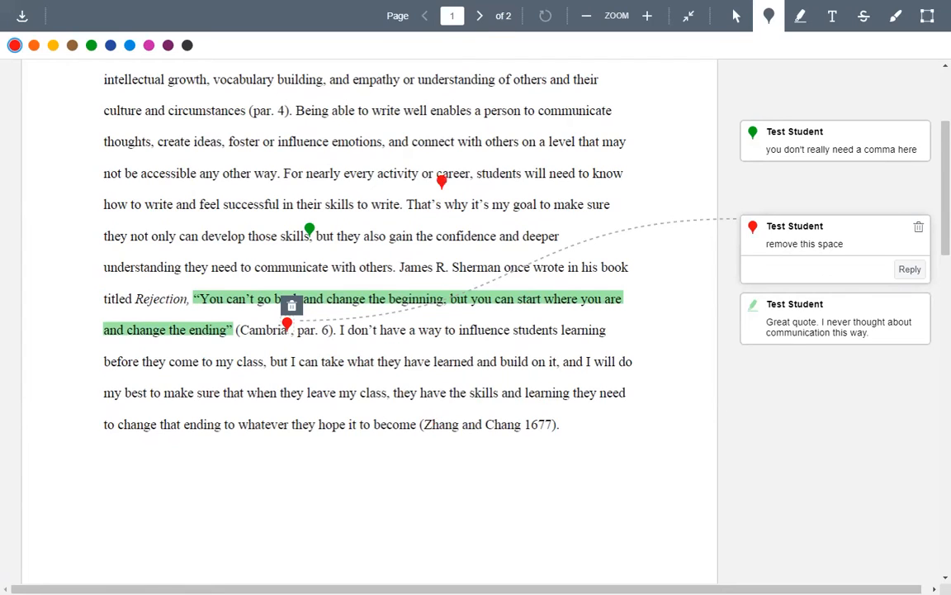
- Add the free-text annotation "Is this the year or the page number?" after the final citation (Zhang and Chang 1677)
left_click(831, 16)
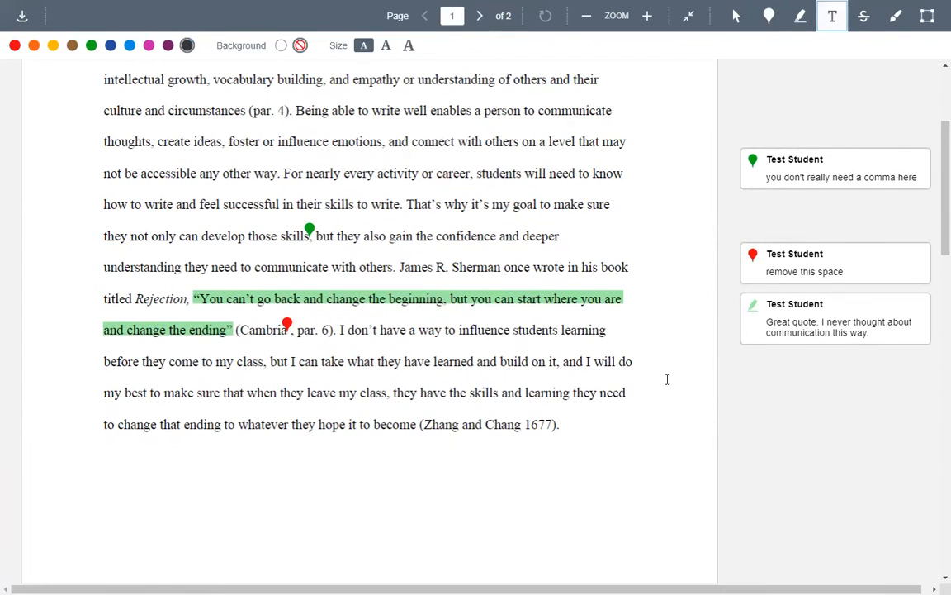
left_click(575, 422)
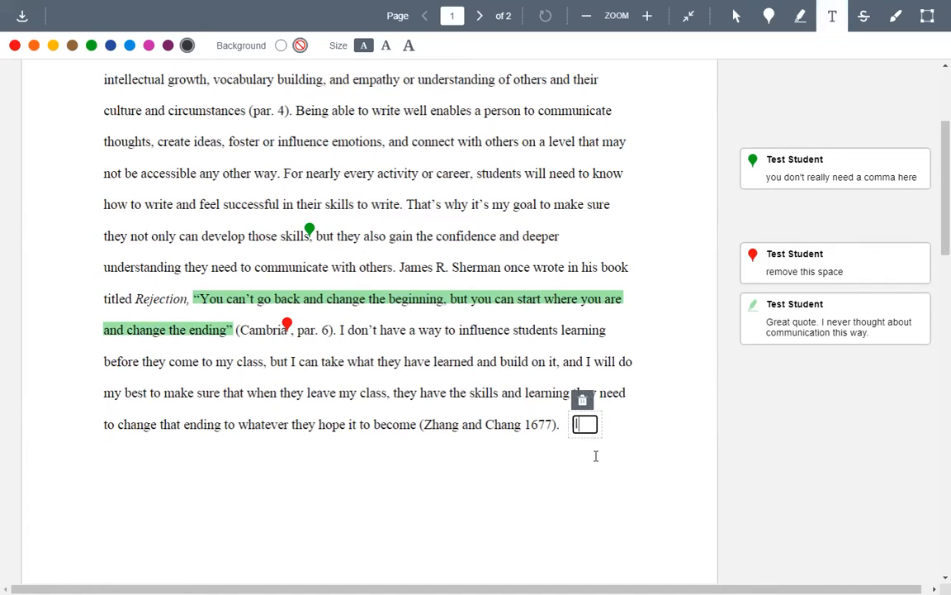
type("Is this the ")
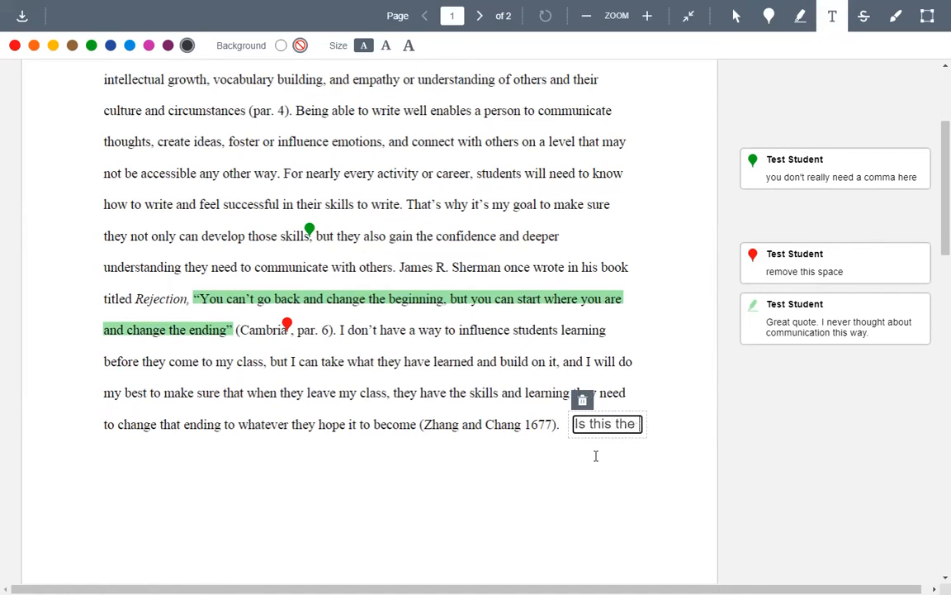
type("year or th")
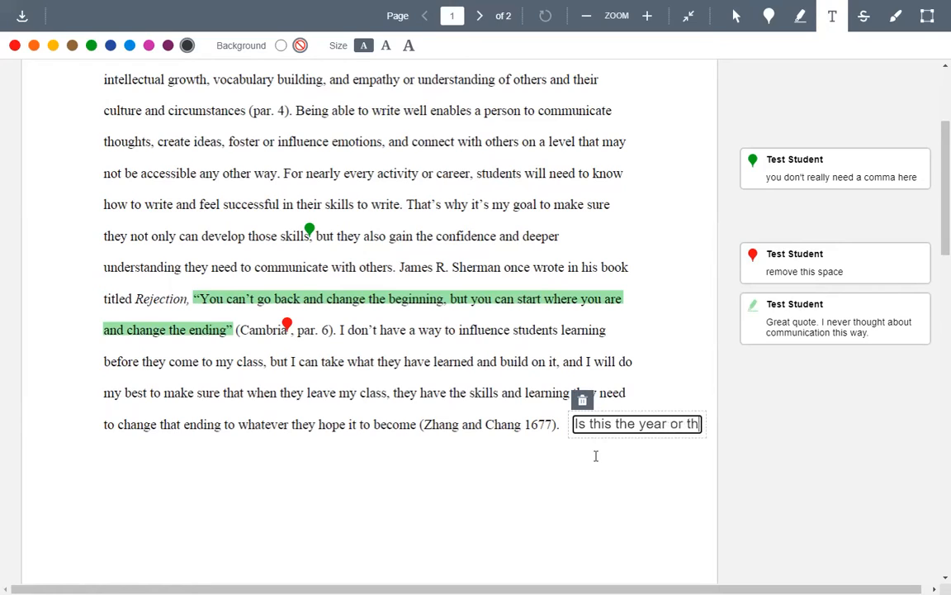
type("e page")
type("number?")
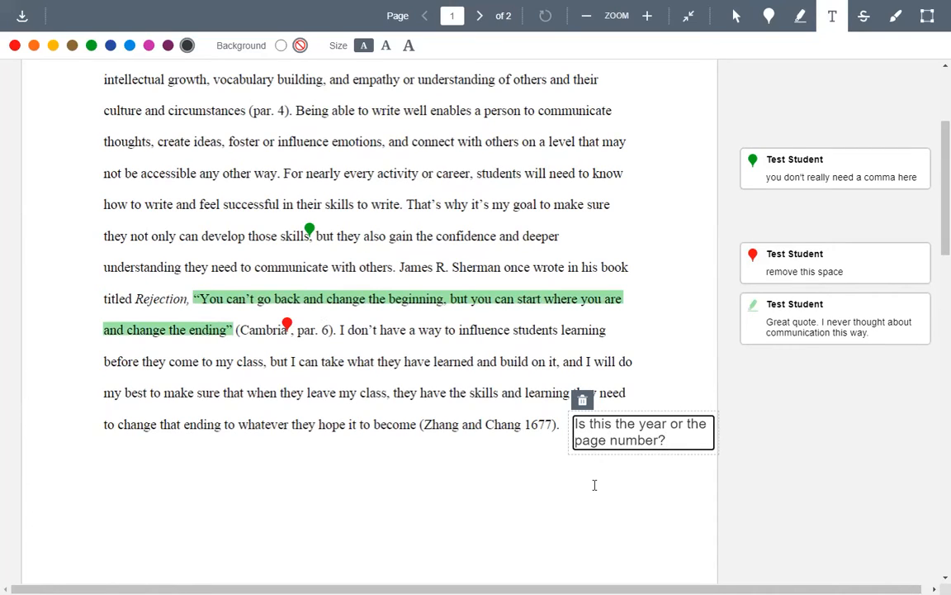
left_click(595, 485)
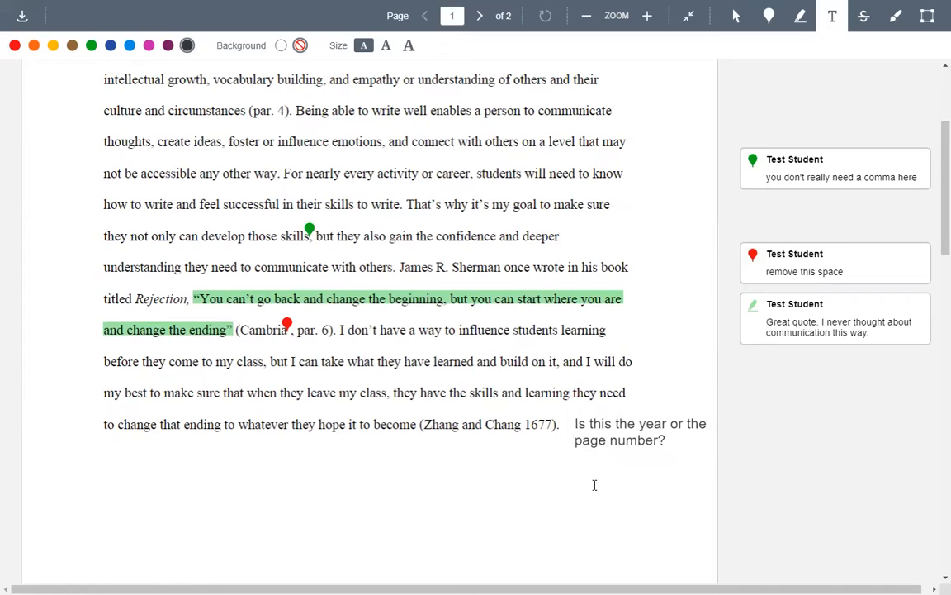
- Delete the free-text annotation after the final citation, together with the stray empty text box placed over it
left_click(591, 428)
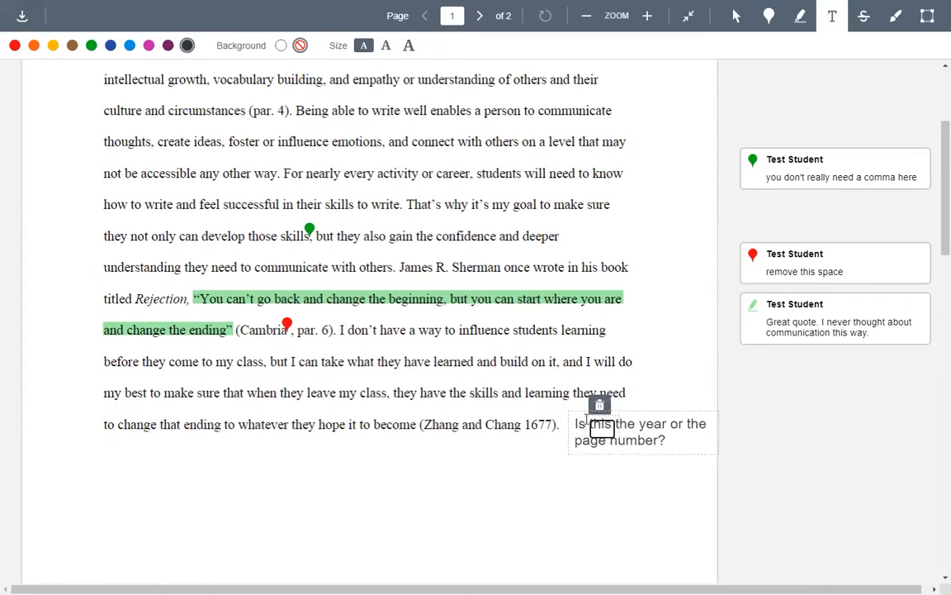
left_click(599, 404)
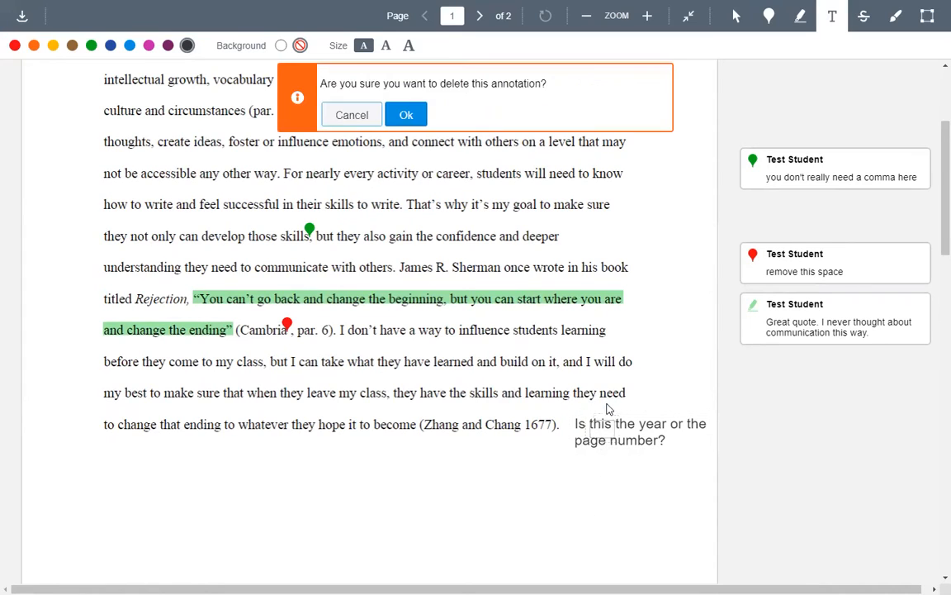
left_click(412, 115)
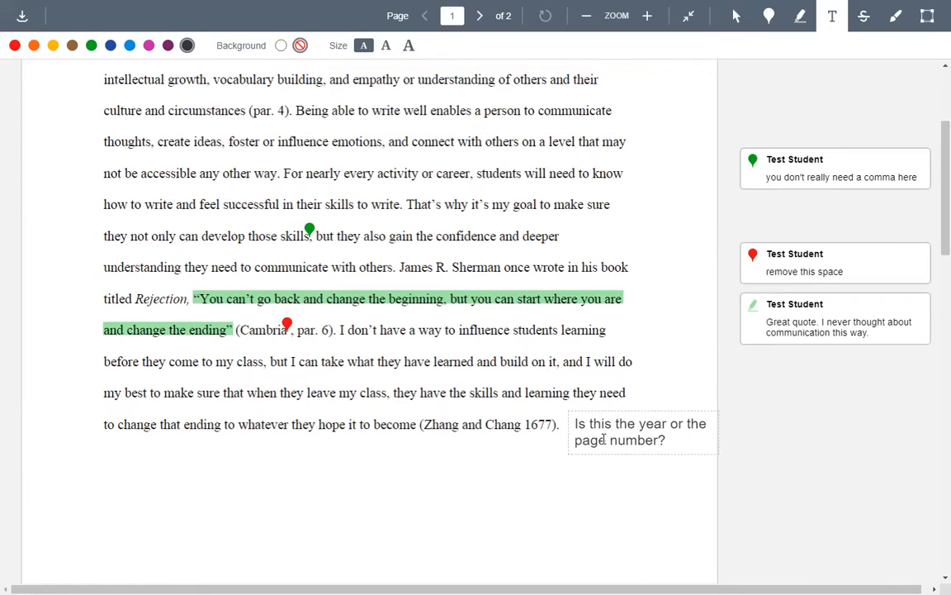
left_click(583, 417)
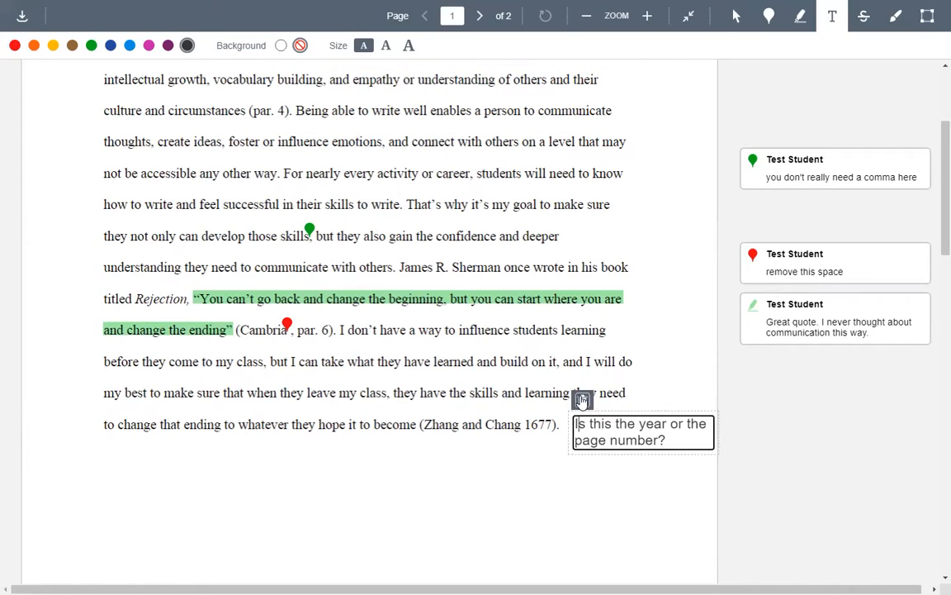
left_click(582, 397)
left_click(412, 115)
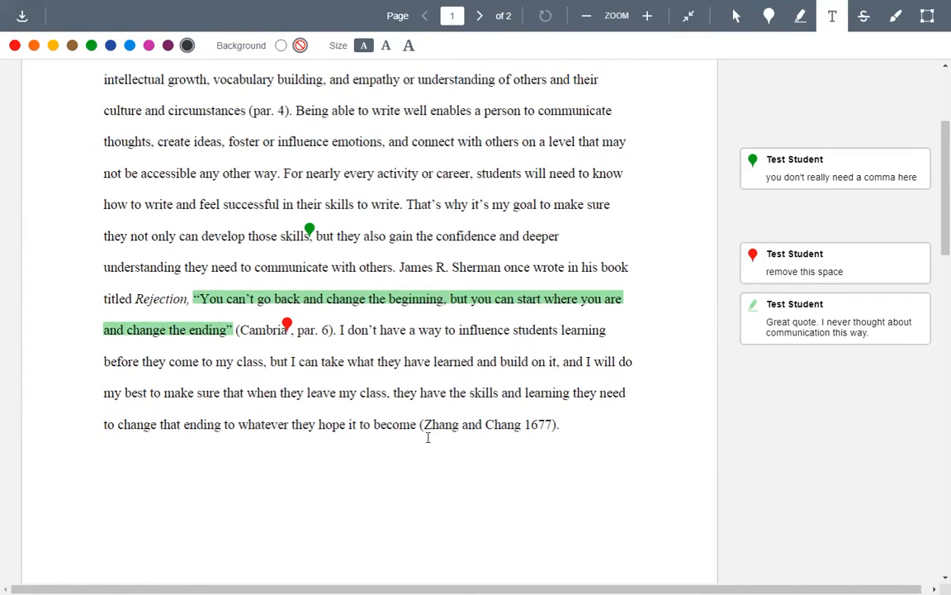
- Add the free-text annotation "a reader reads or I read" above "you read" in the essay's third line
scroll(428, 438, "up", 3)
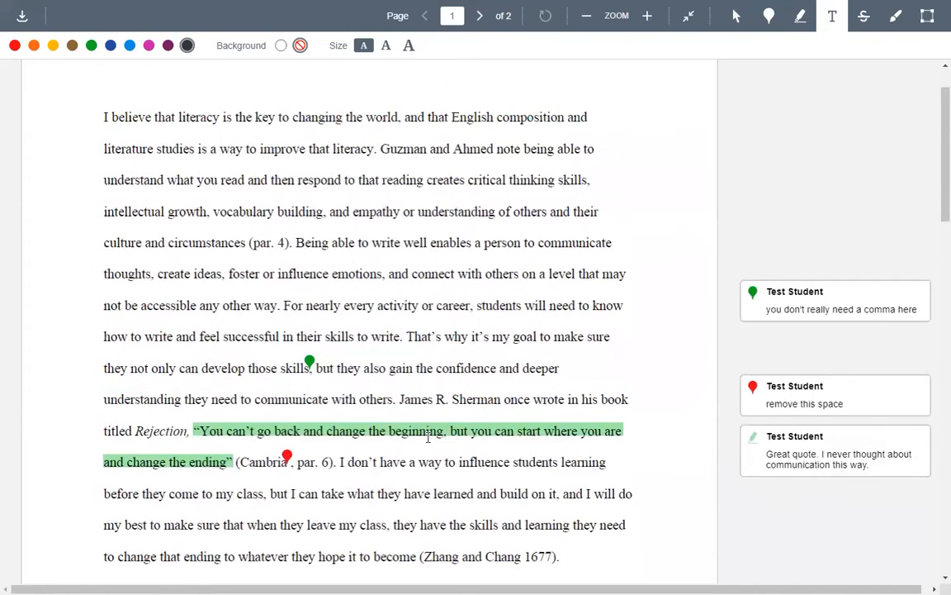
scroll(428, 438, "down", 13)
scroll(423, 427, "up", 9)
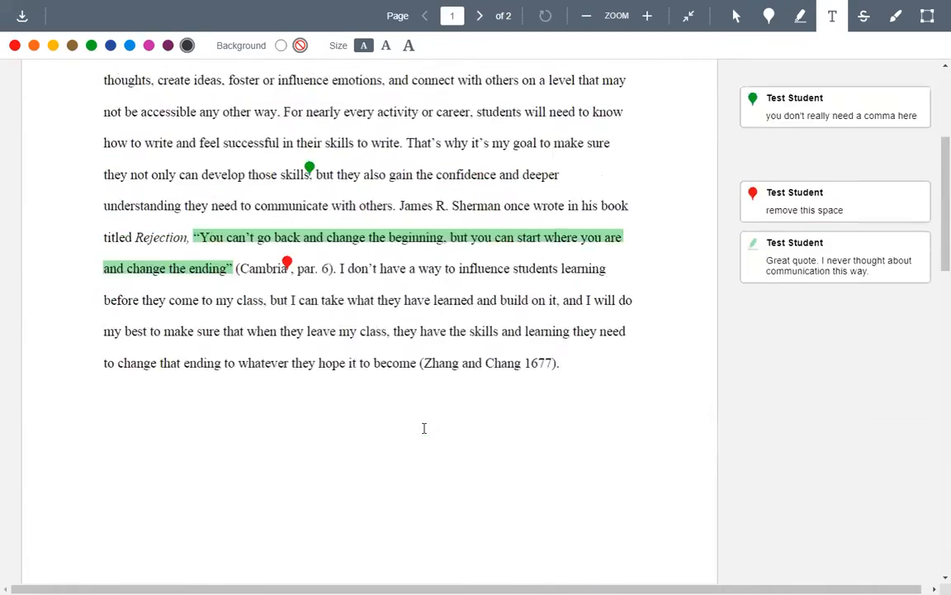
scroll(424, 428, "up", 4)
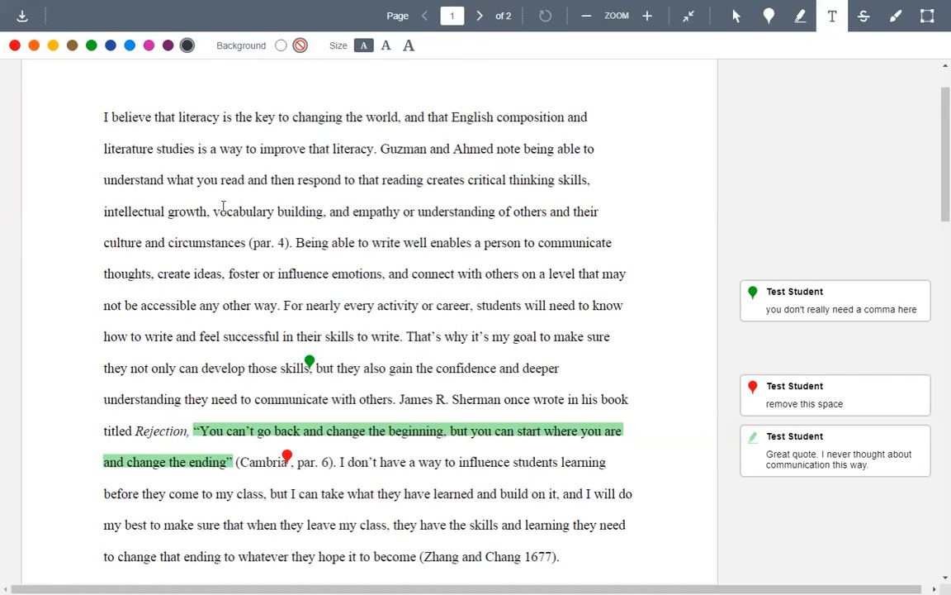
left_click(199, 166)
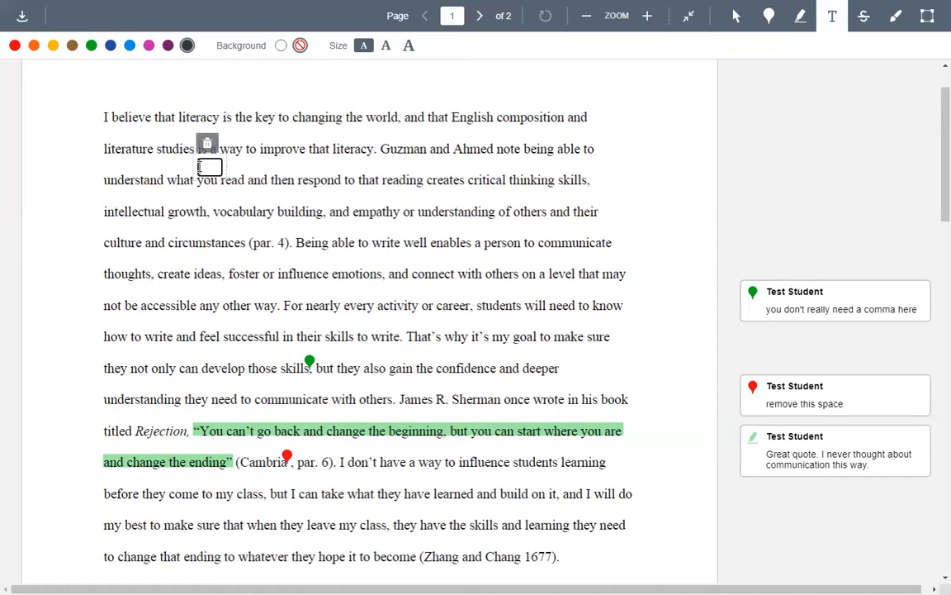
type("a re")
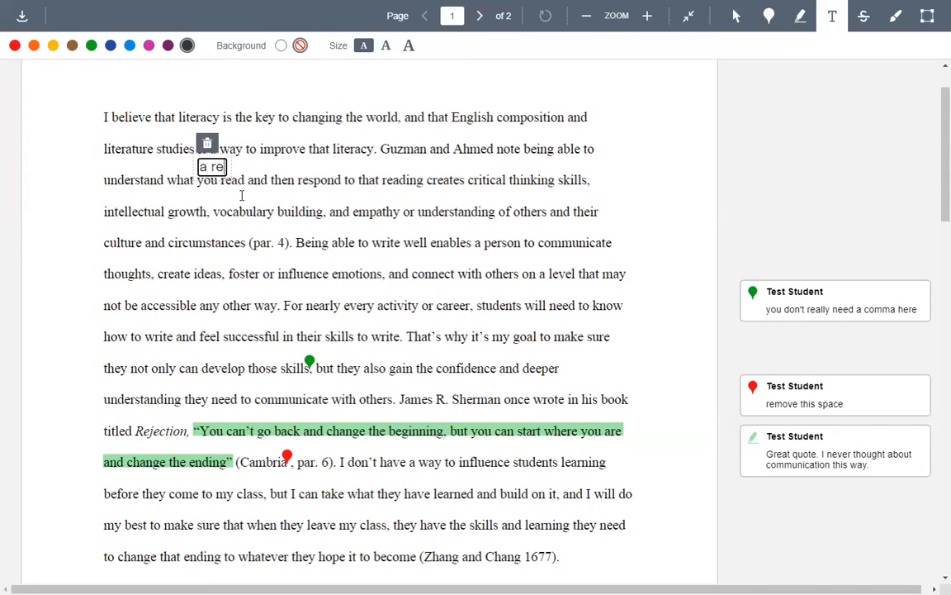
type("ader reads")
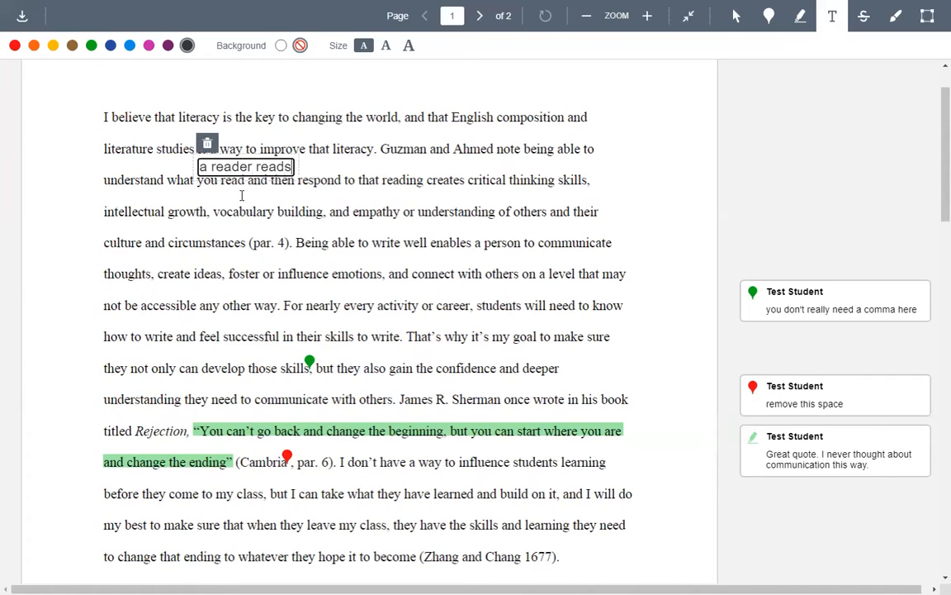
type(" or I read")
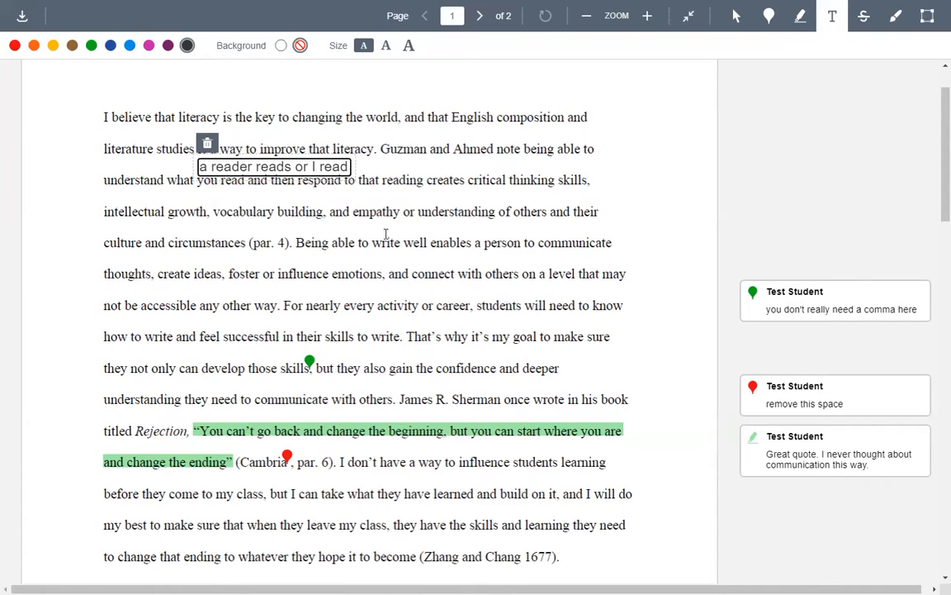
left_click(765, 162)
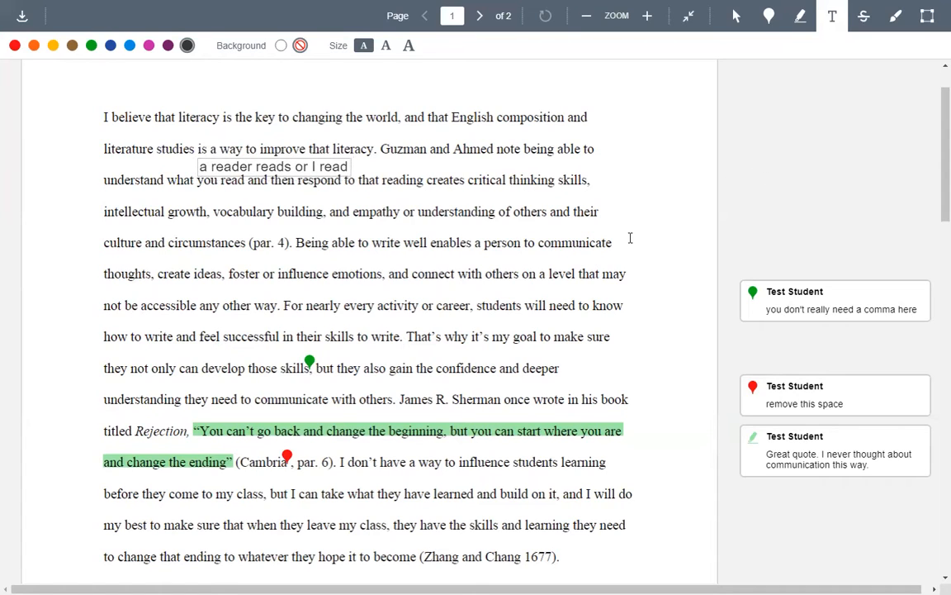
- Strike out the word "you" in red beneath the free-text annotation in the essay's third line
scroll(628, 340, "down", 1)
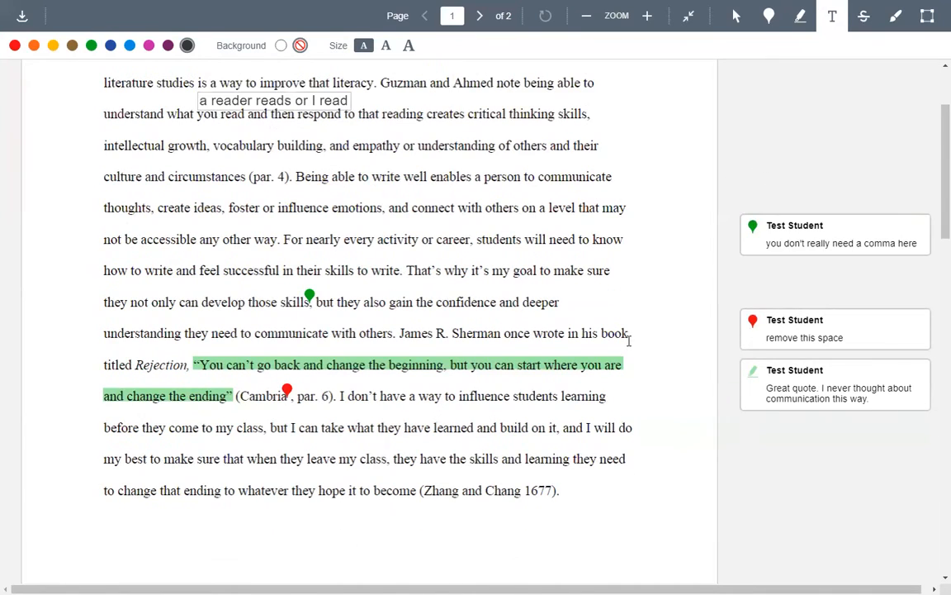
left_click(864, 16)
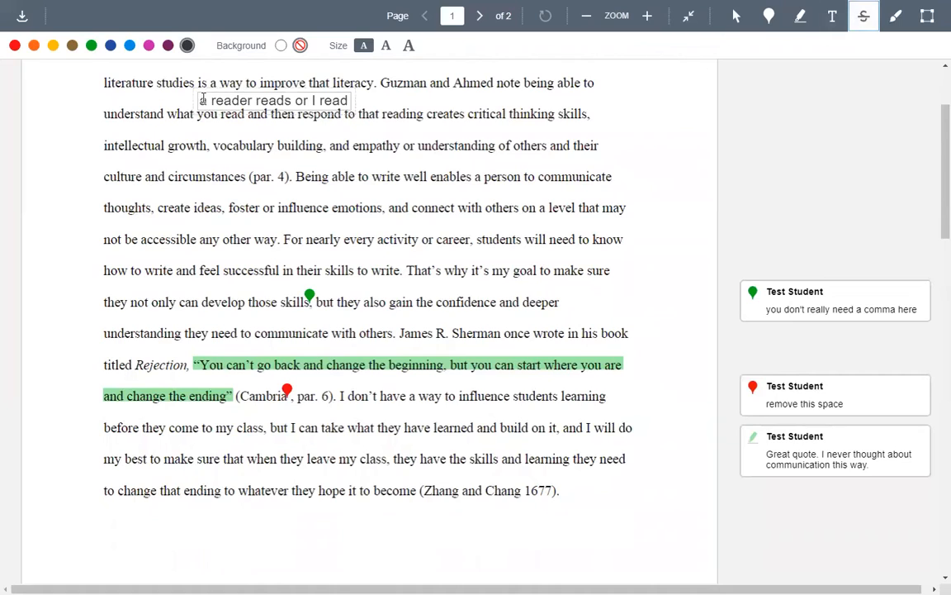
left_click(194, 100)
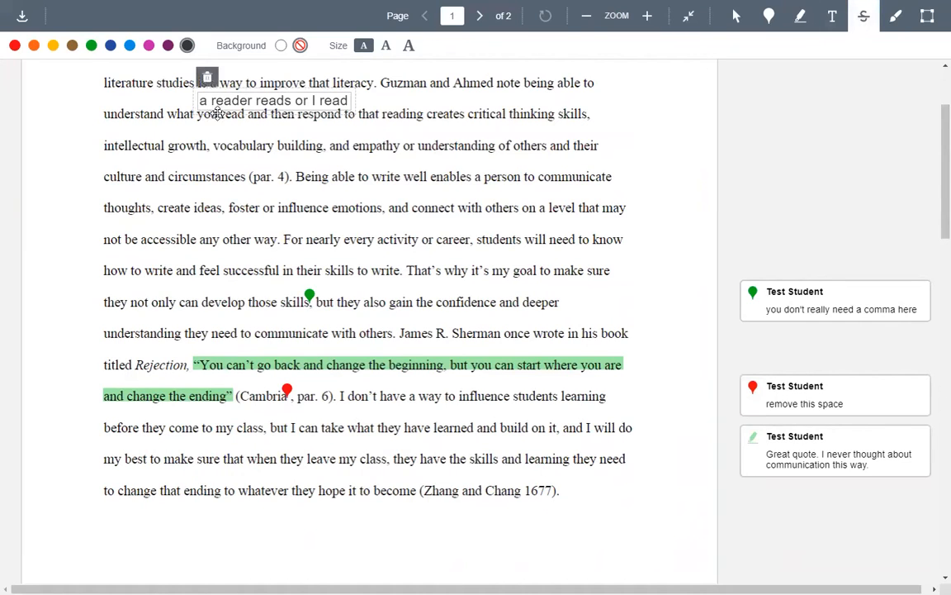
left_click_drag(217, 114, 197, 116)
left_click(299, 316)
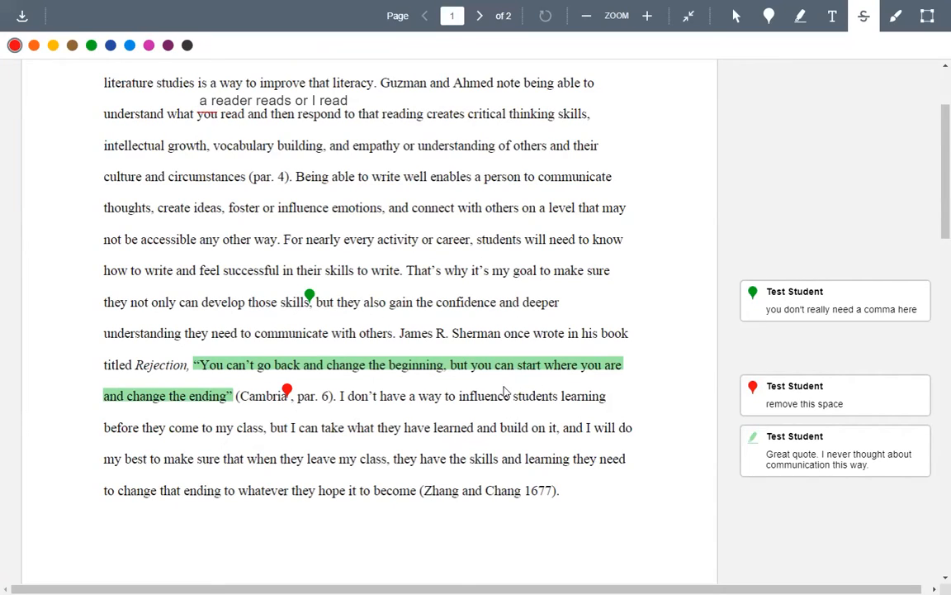
- Strike out "in his book titled Rejection" and comment "titles of the works are avail. in Works Cited so don't cite it in text"
scroll(499, 449, "down", 2)
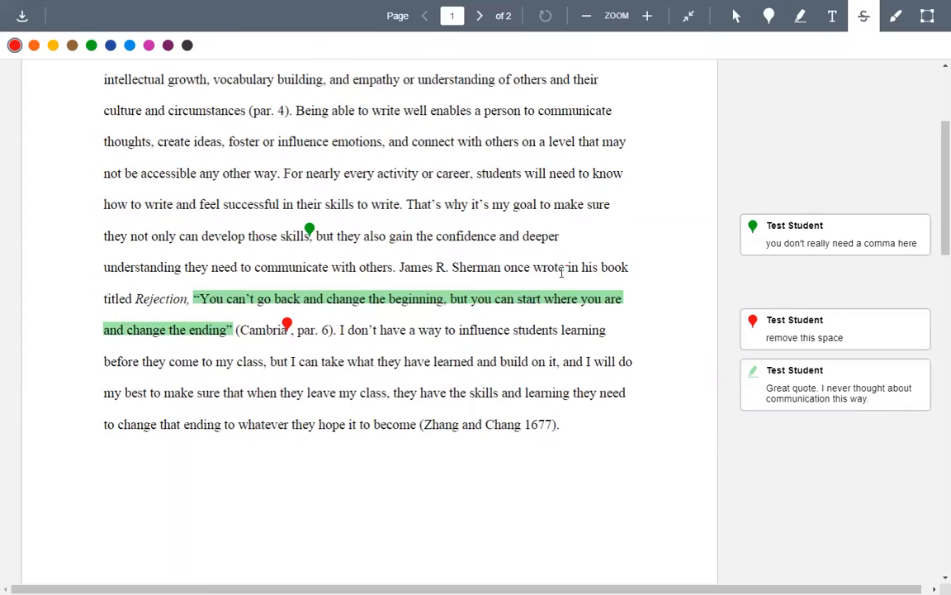
left_click_drag(569, 267, 187, 298)
left_click(813, 294)
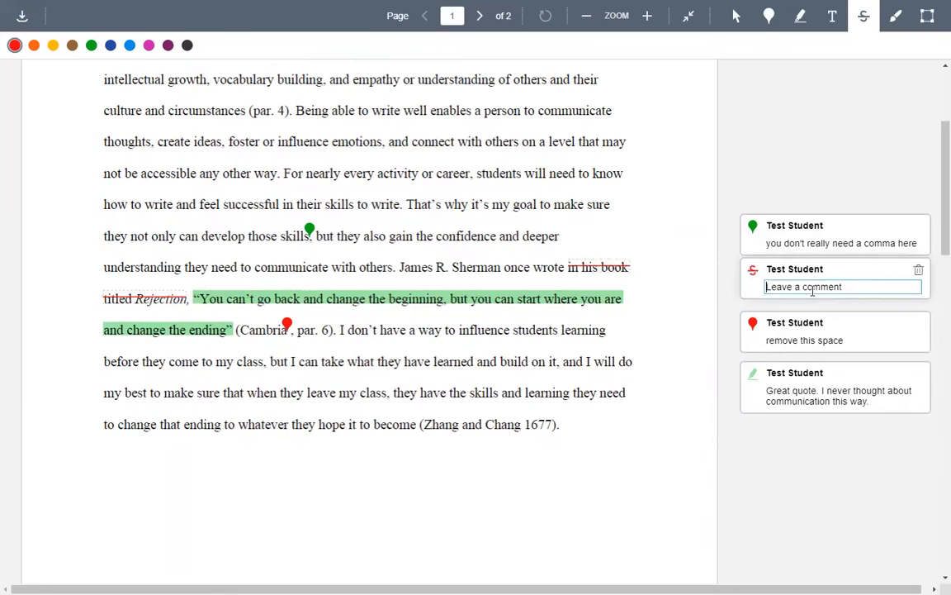
type("tit")
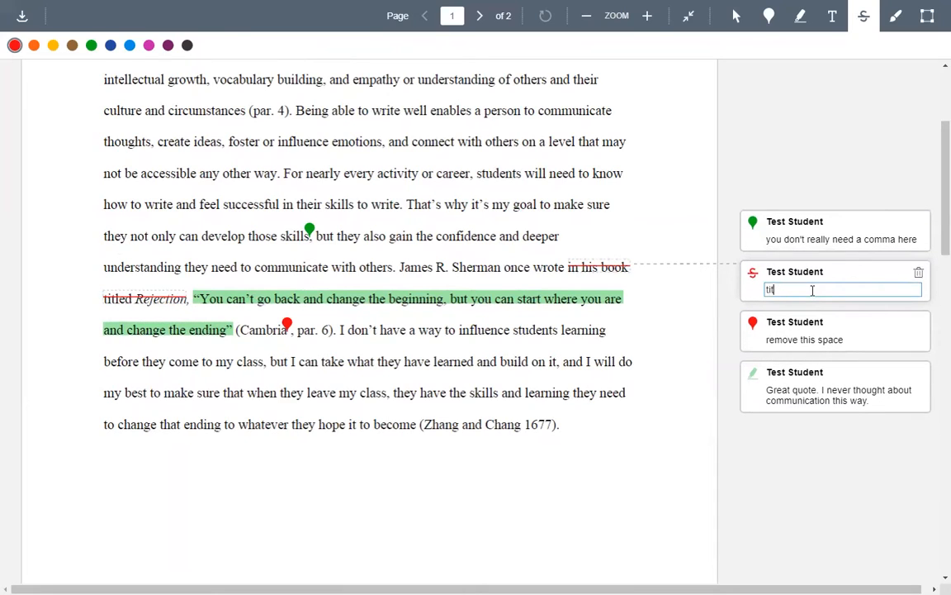
type("les of the works are avail. in Works")
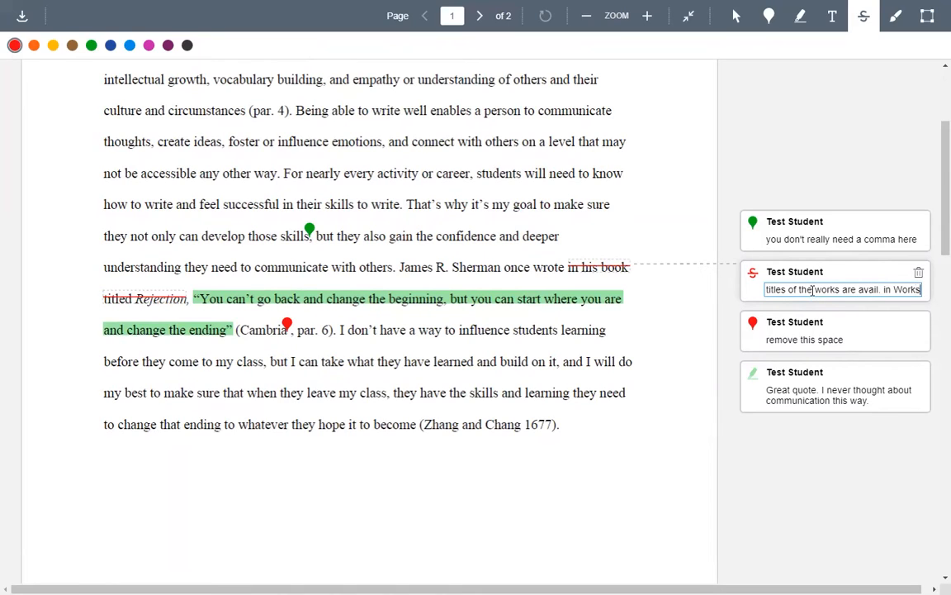
type(" Cited wos")
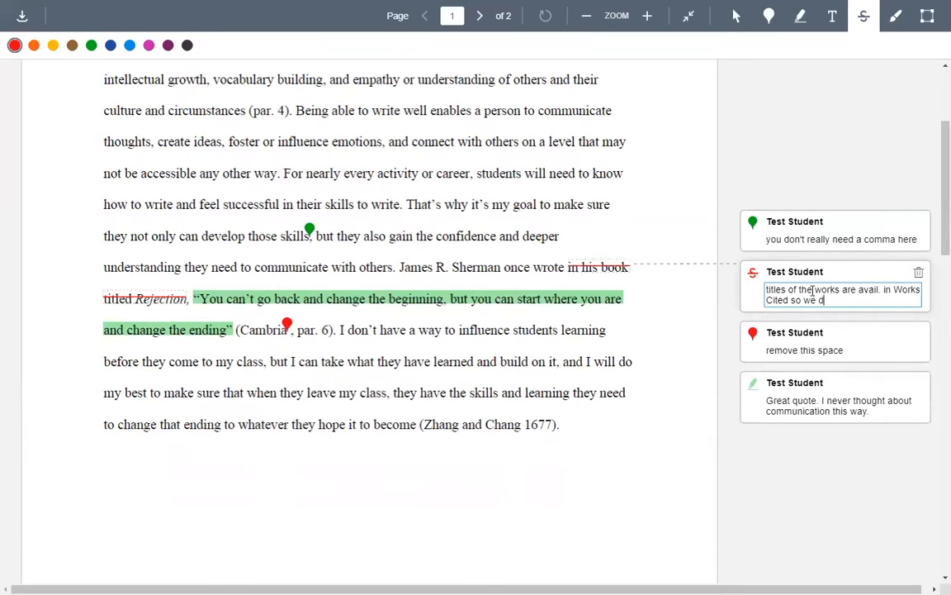
key("BackSpace")
type("don't cit")
- Draw a thin blue freehand caret below the gap between "you" and "read" and a loop around "English composition and" in the first line
left_click(898, 17)
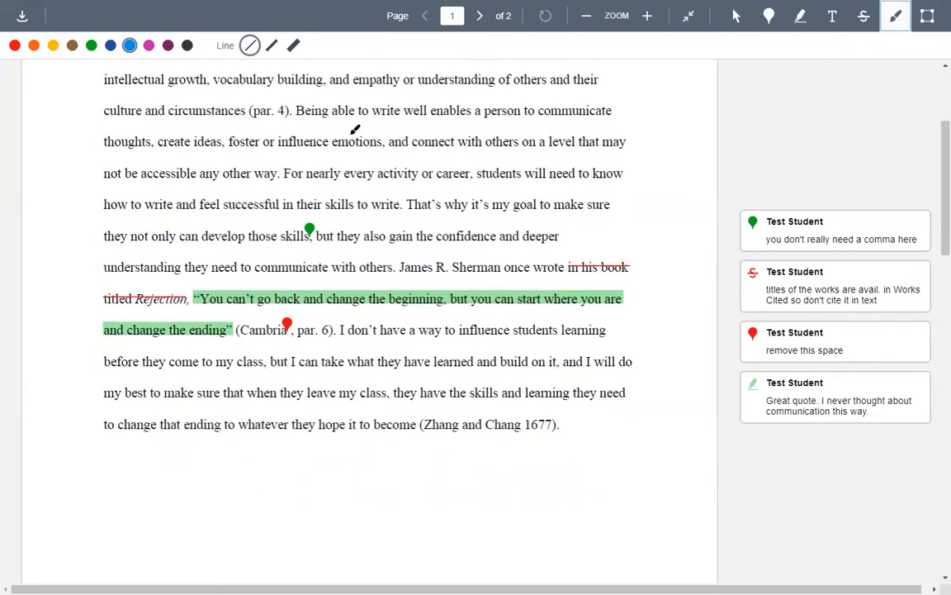
scroll(377, 187, "up", 1)
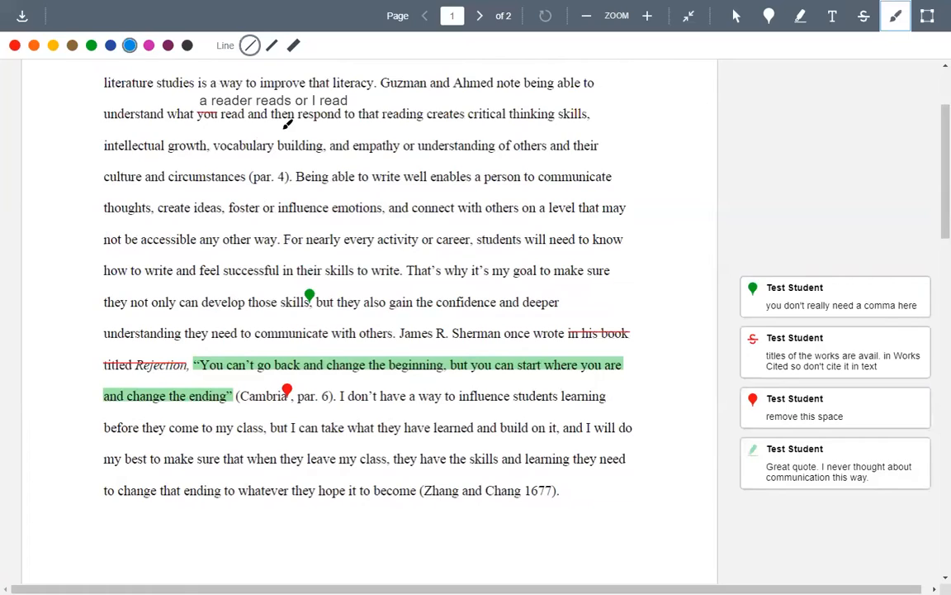
mouse_move(212, 130)
left_mouse_down()
mouse_move(219, 116)
mouse_move(224, 129)
left_mouse_up()
scroll(429, 298, "up", 2)
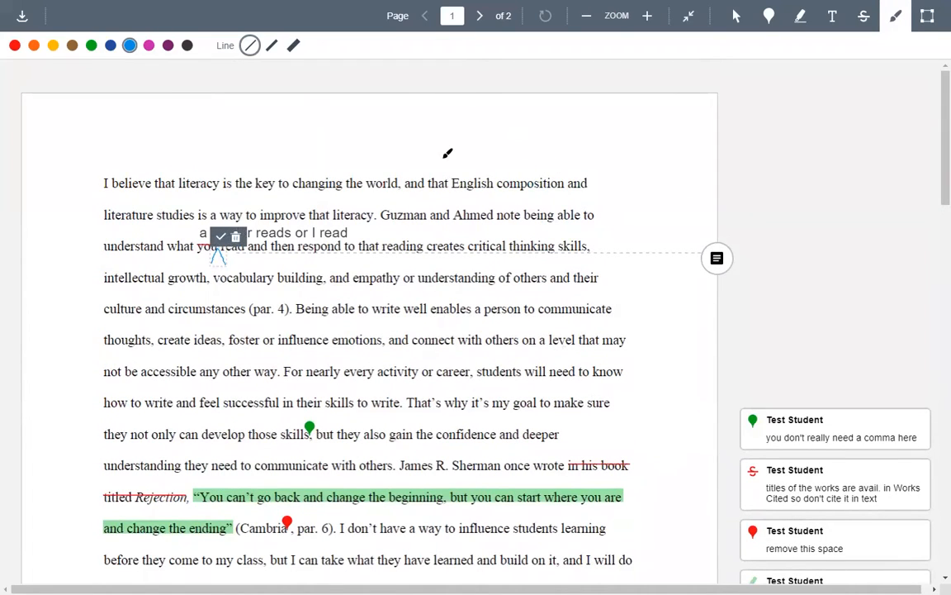
mouse_move(591, 155)
left_mouse_down()
mouse_move(461, 181)
mouse_move(595, 170)
mouse_move(592, 162)
left_mouse_up()
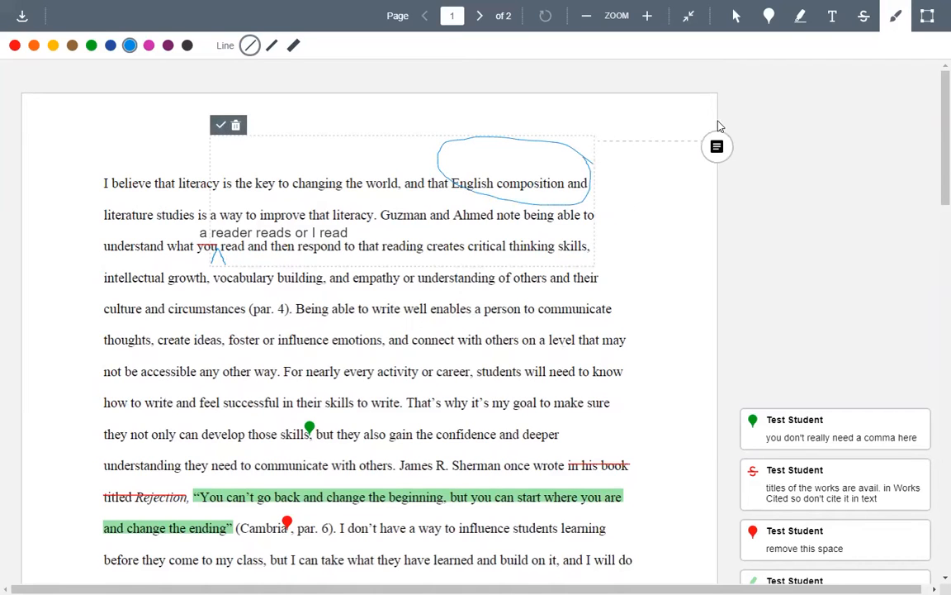
scroll(470, 313, "down", 4)
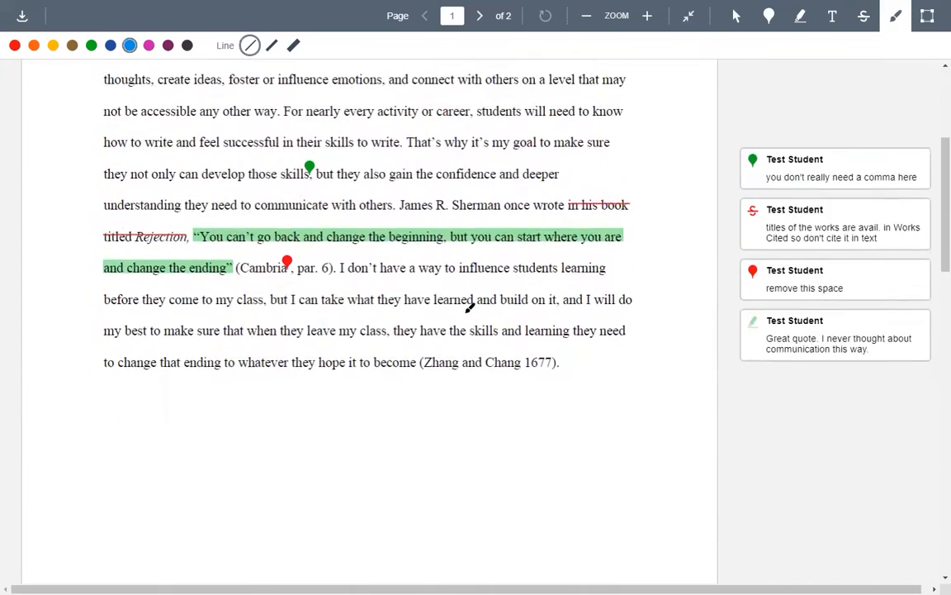
scroll(461, 370, "up", 1)
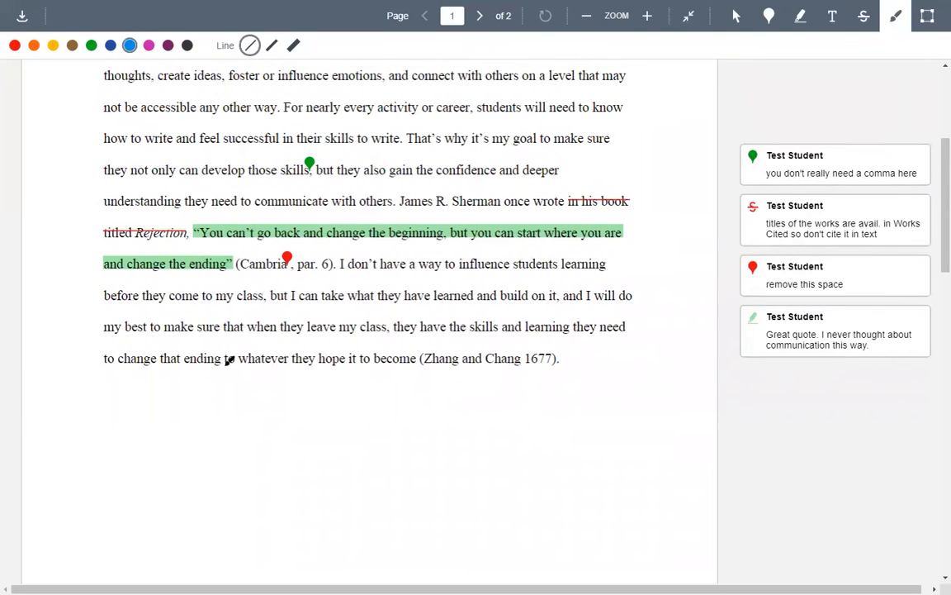
scroll(339, 372, "up", 2)
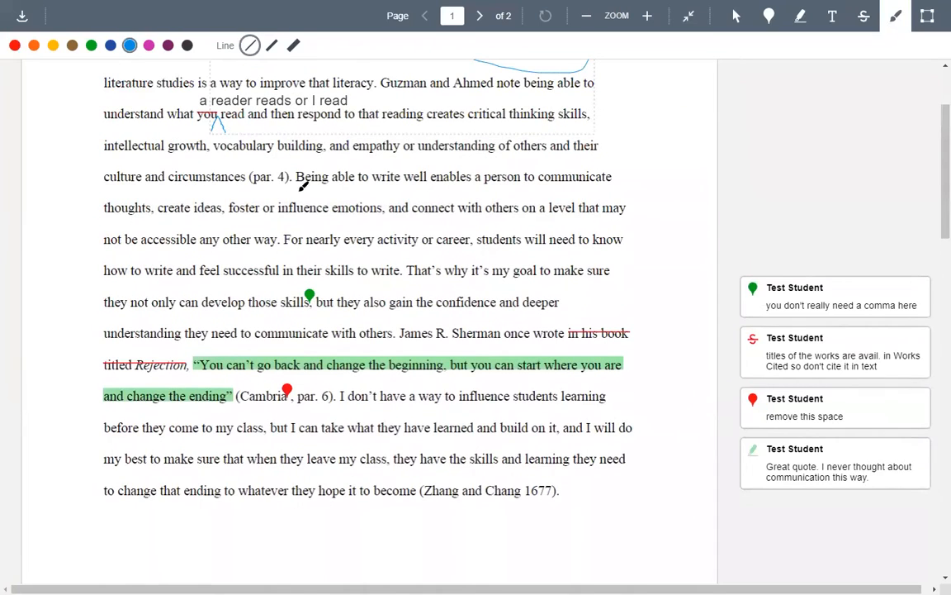
- Draw a wavy blue underline beneath "Being able to write well enables a person" and delete the whole freehand drawing with its caret and loop
left_click_drag(325, 189, 525, 187)
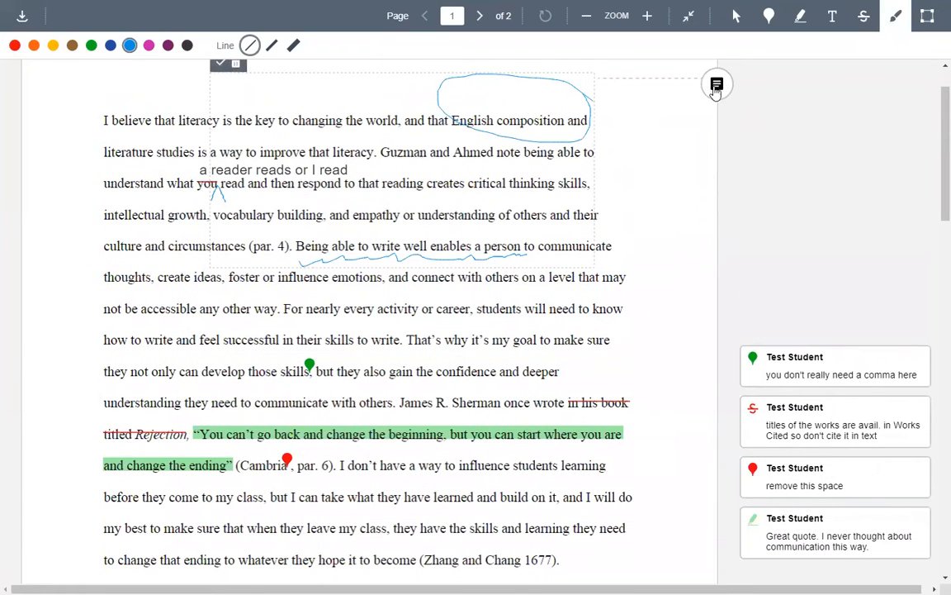
scroll(206, 138, "up", 1)
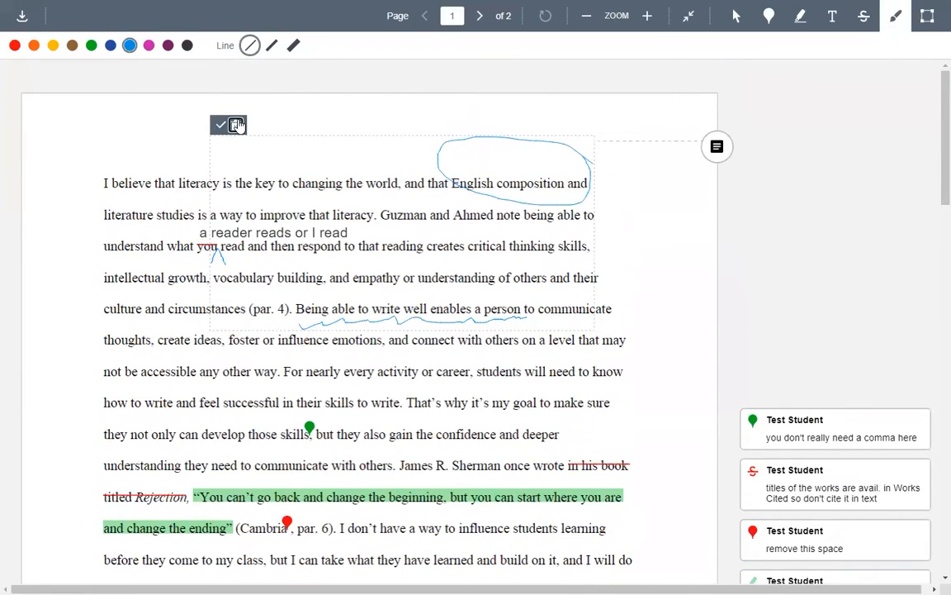
left_click(235, 125)
left_click(408, 116)
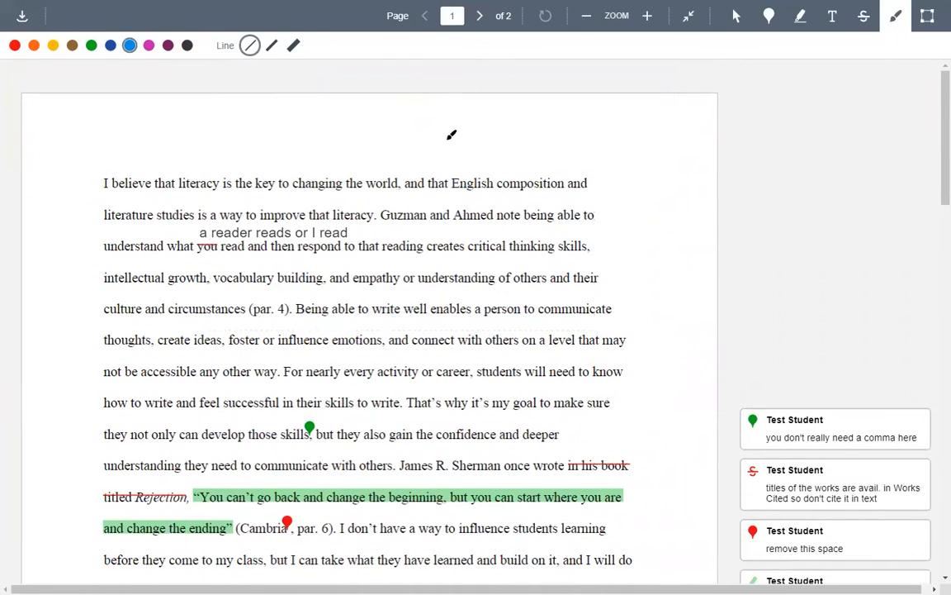
- Redraw only the thin blue freehand caret below the gap between "you" and "read" in the essay's third line
scroll(448, 251, "down", 5)
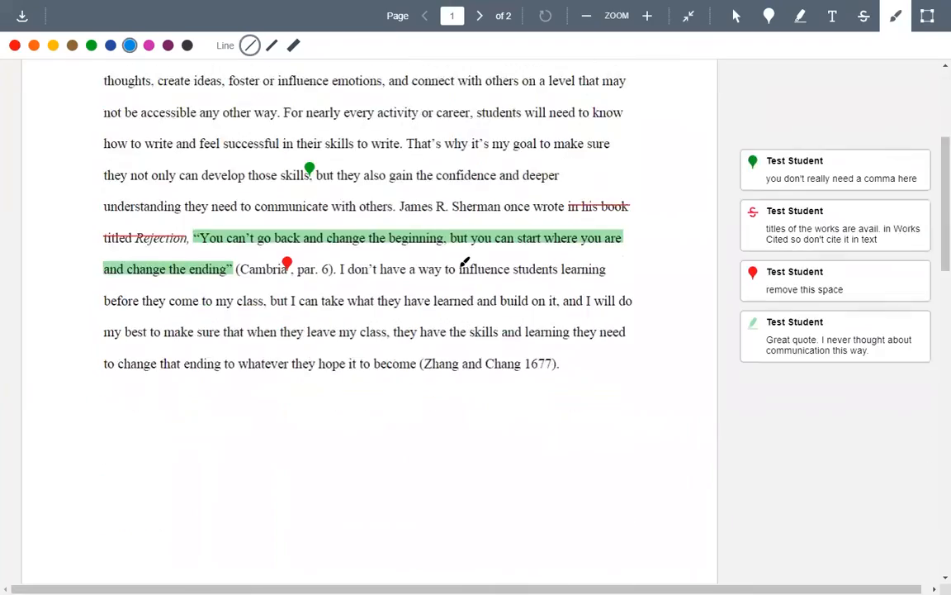
scroll(438, 260, "up", 4)
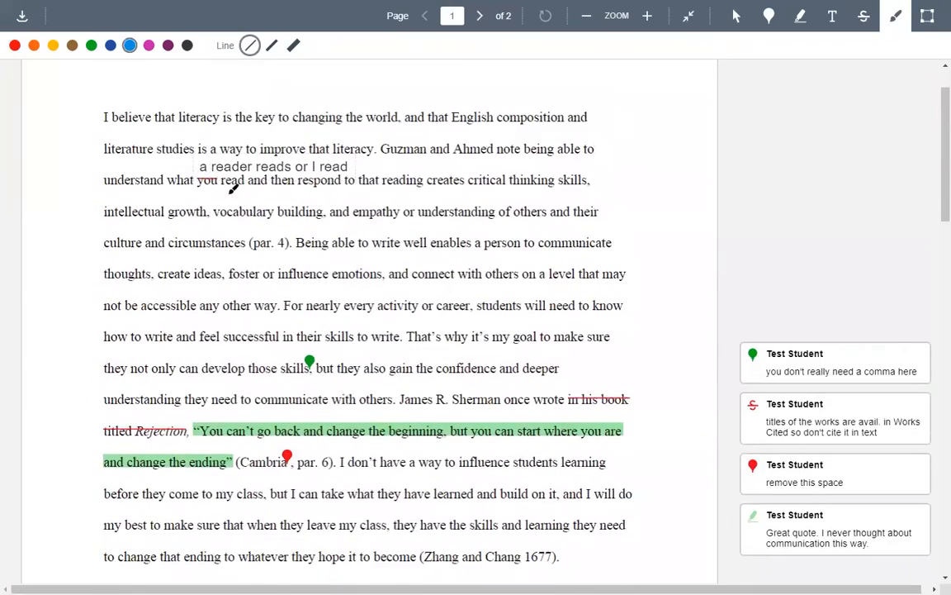
mouse_move(214, 196)
left_mouse_down()
mouse_move(221, 186)
mouse_move(226, 199)
left_mouse_up()
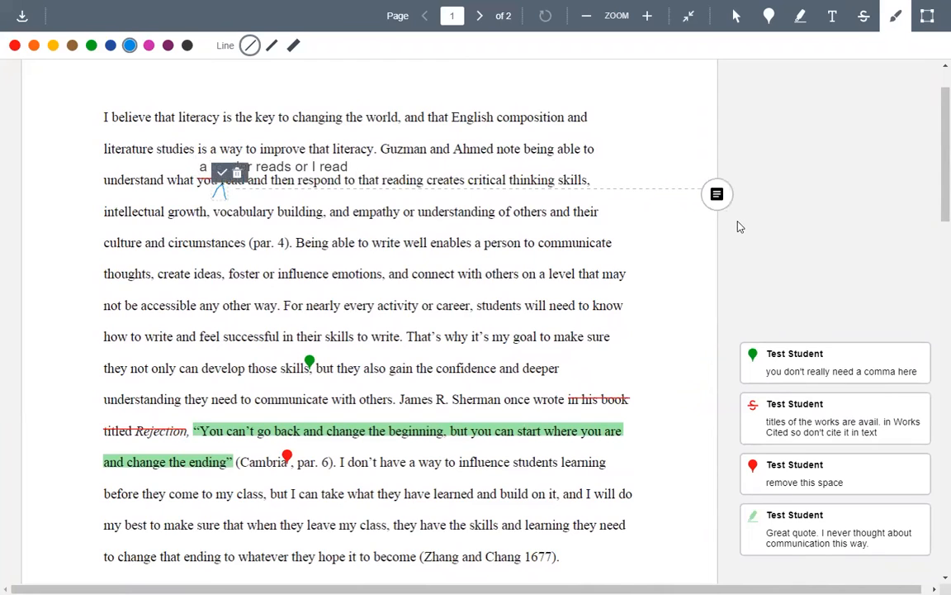
- Draw a red area box around the essay's last line and comment "don't forget to synthesize after"
left_click(928, 16)
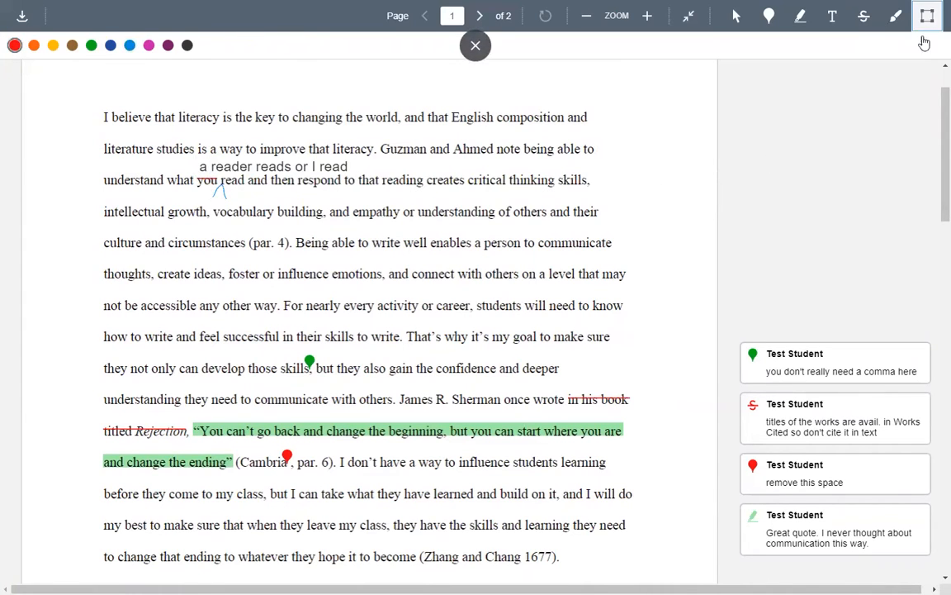
scroll(215, 393, "down", 5)
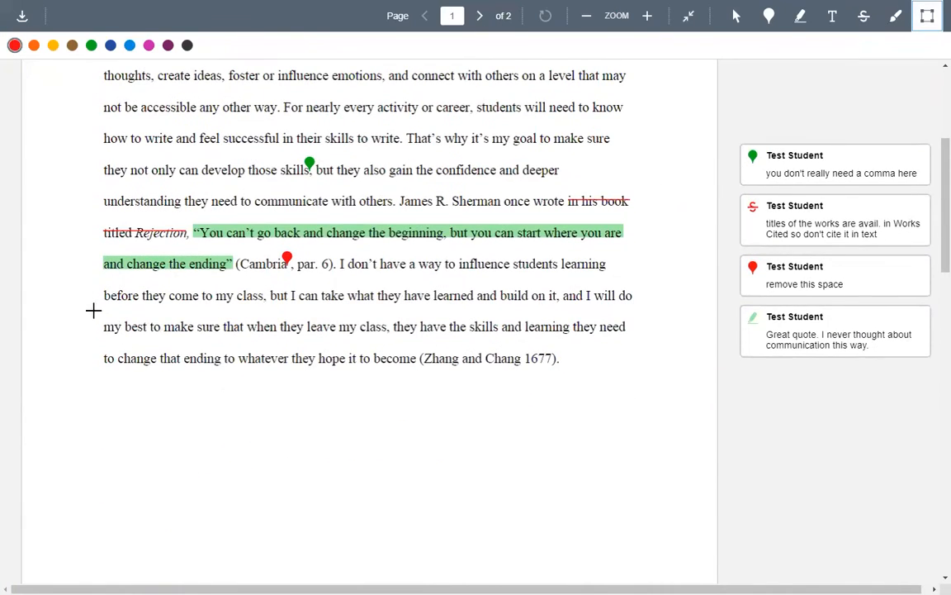
left_click_drag(94, 337, 581, 389)
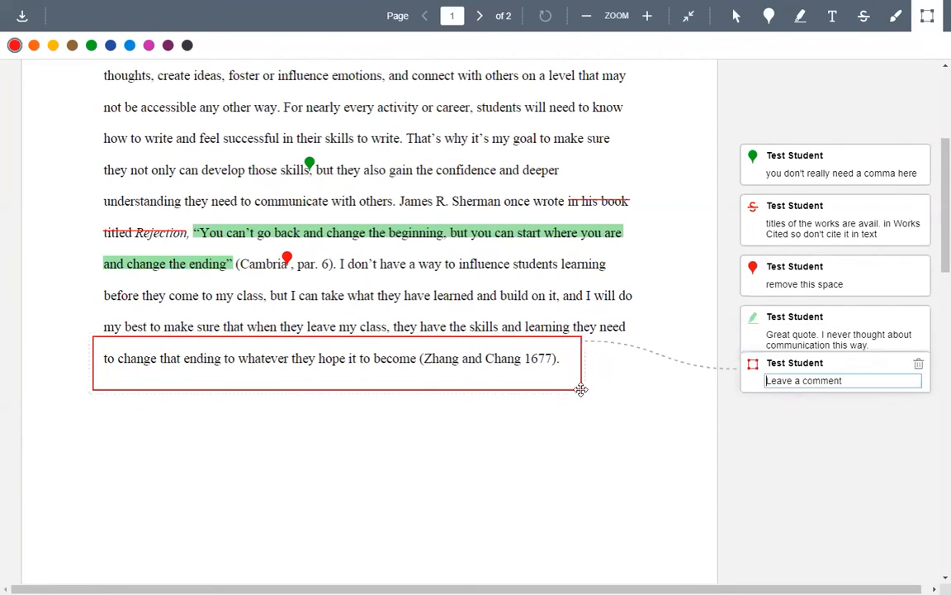
type("don")
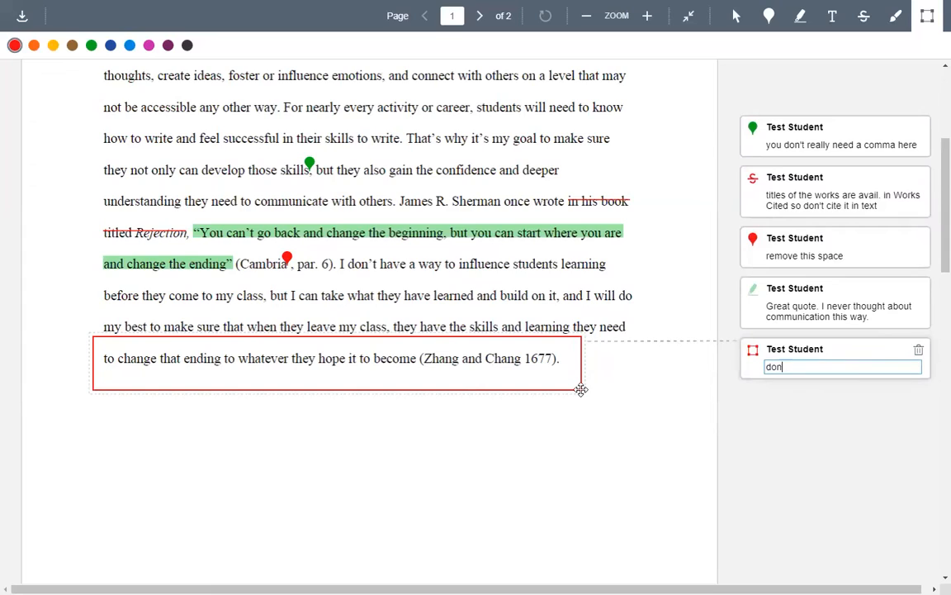
type("'t forget to synthesize after")
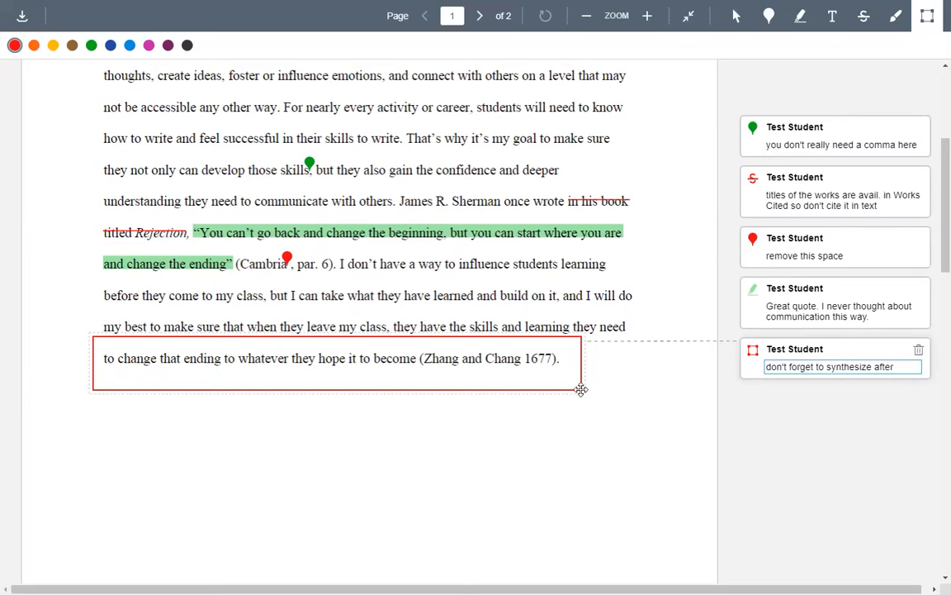
- Change the area box around the essay's last line to dark blue
left_click(110, 45)
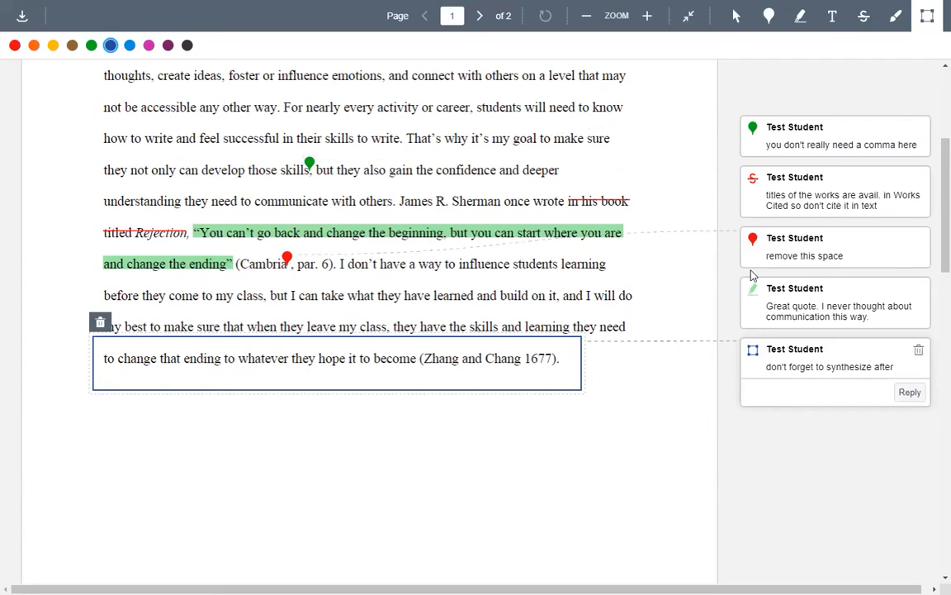
scroll(667, 301, "up", 3)
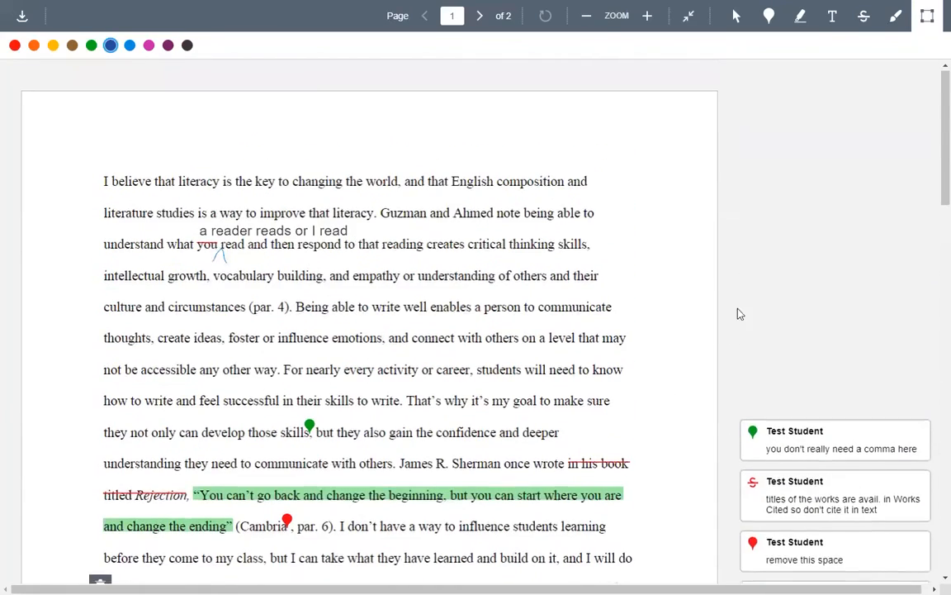
scroll(736, 314, "down", 3)
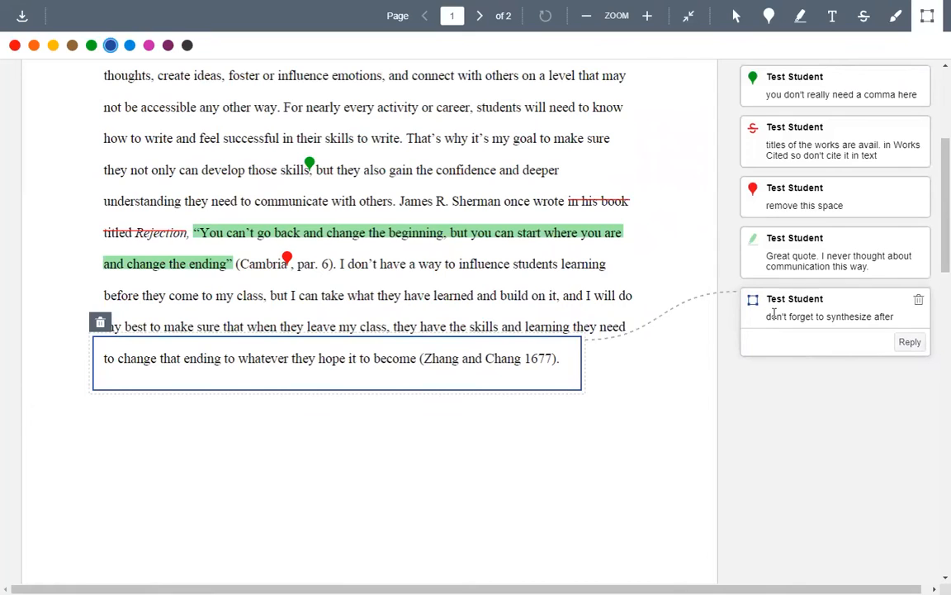
left_click(898, 18)
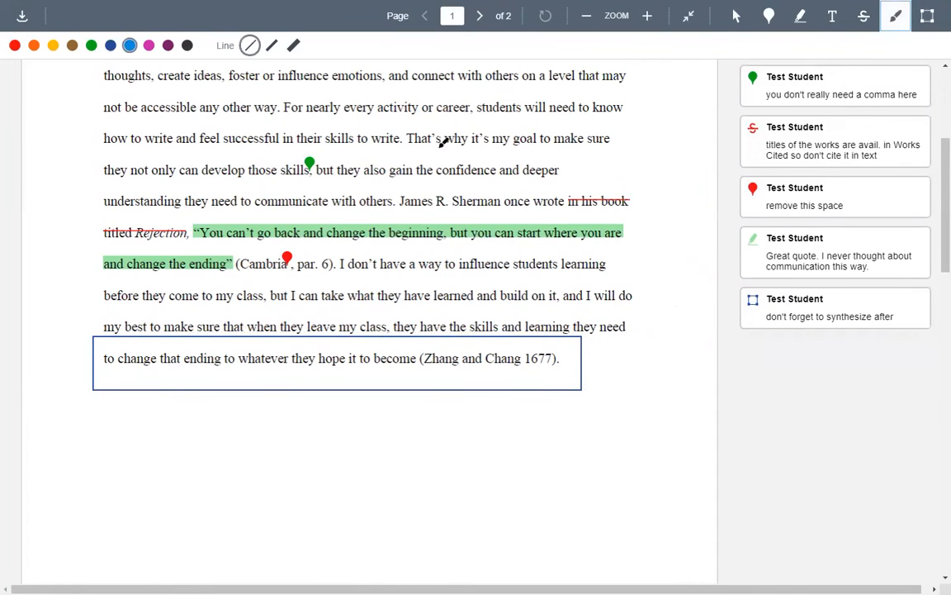
mouse_move(450, 123)
left_mouse_down()
mouse_move(454, 140)
mouse_move(446, 128)
left_mouse_up()
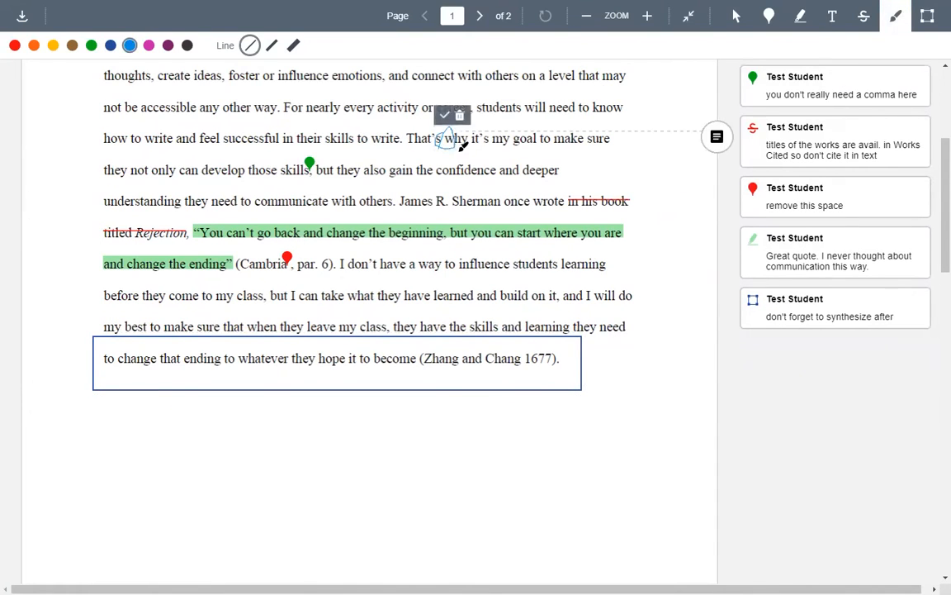
scroll(461, 153, "up", 3)
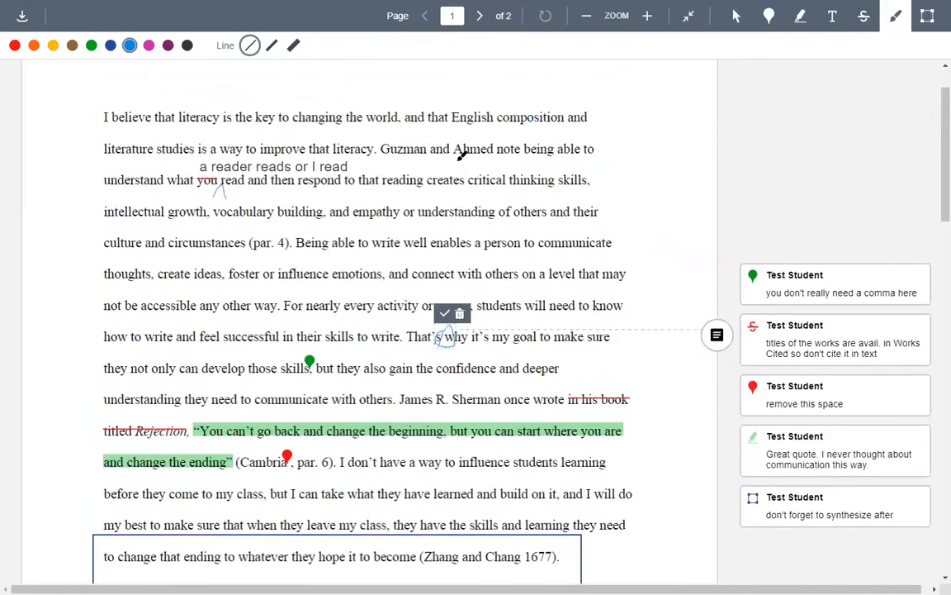
left_click(458, 313)
left_click(405, 116)
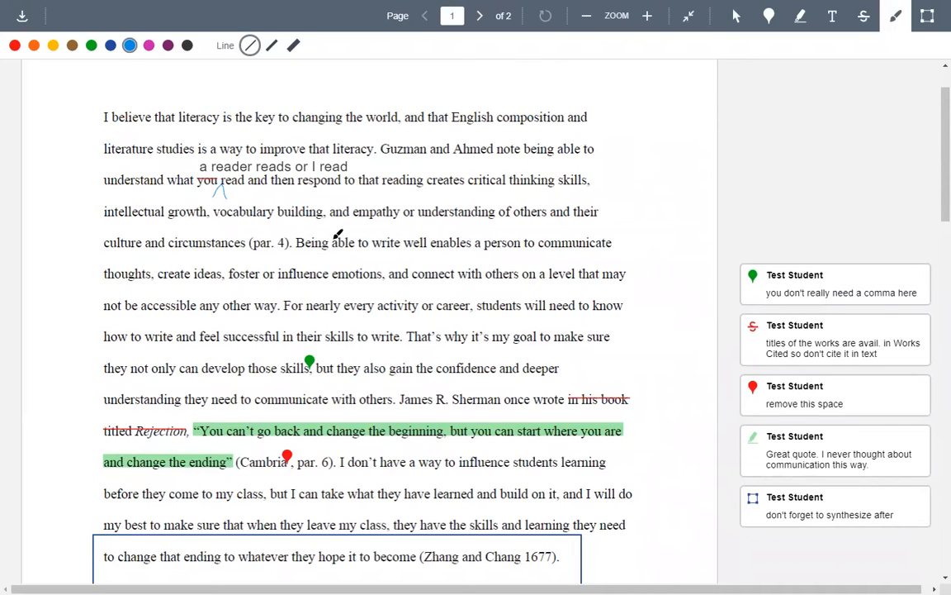
- Draw a thin blue freehand loop around "influence emotions" and comment "emotion connecting...I never thought of it that way."
mouse_move(308, 230)
left_mouse_down()
mouse_move(386, 273)
mouse_move(318, 235)
mouse_move(302, 243)
left_mouse_up()
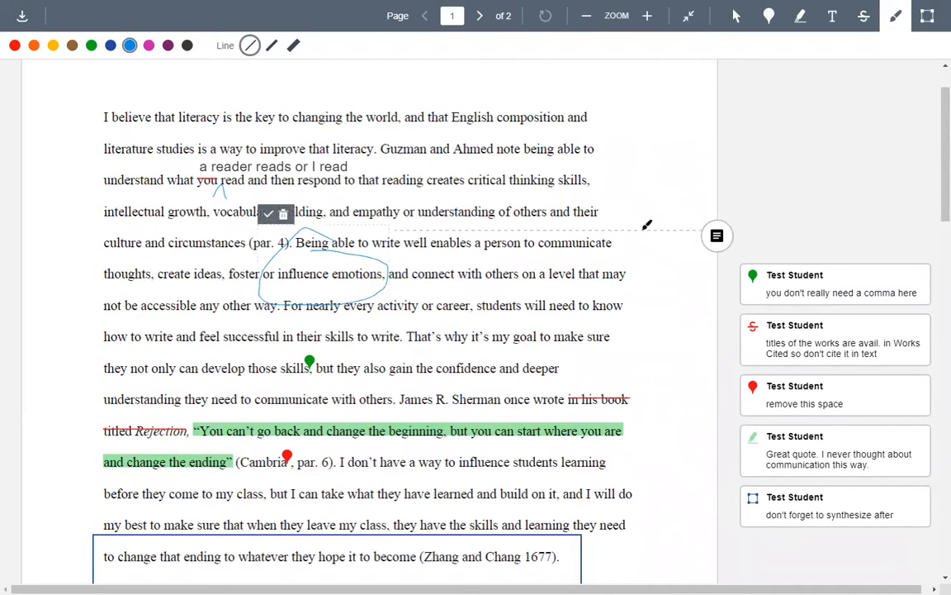
left_click(717, 235)
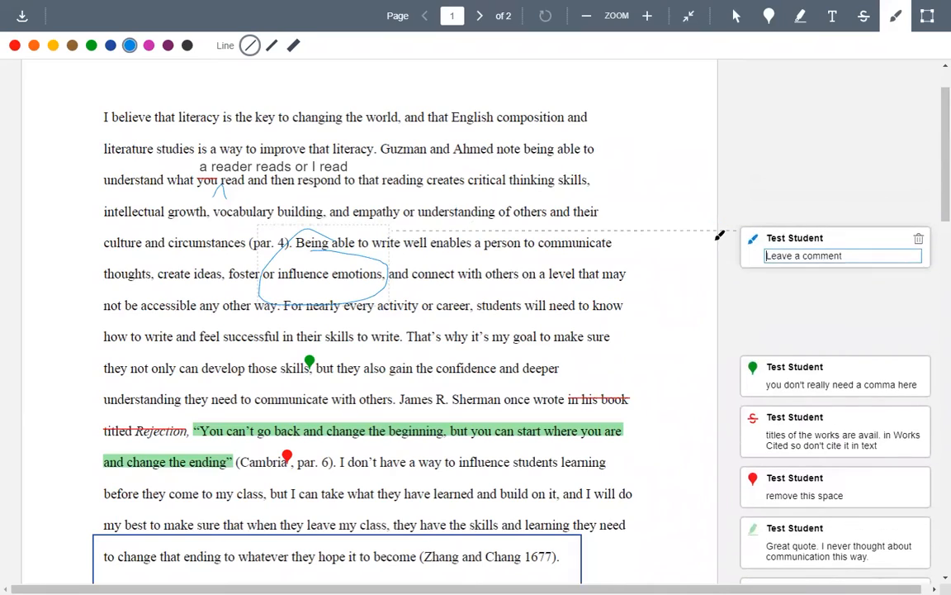
type("emotion conn")
type("tion")
key("BackSpace")
key("BackSpace")
key("BackSpace")
key("BackSpace")
type("ecting...I never thought")
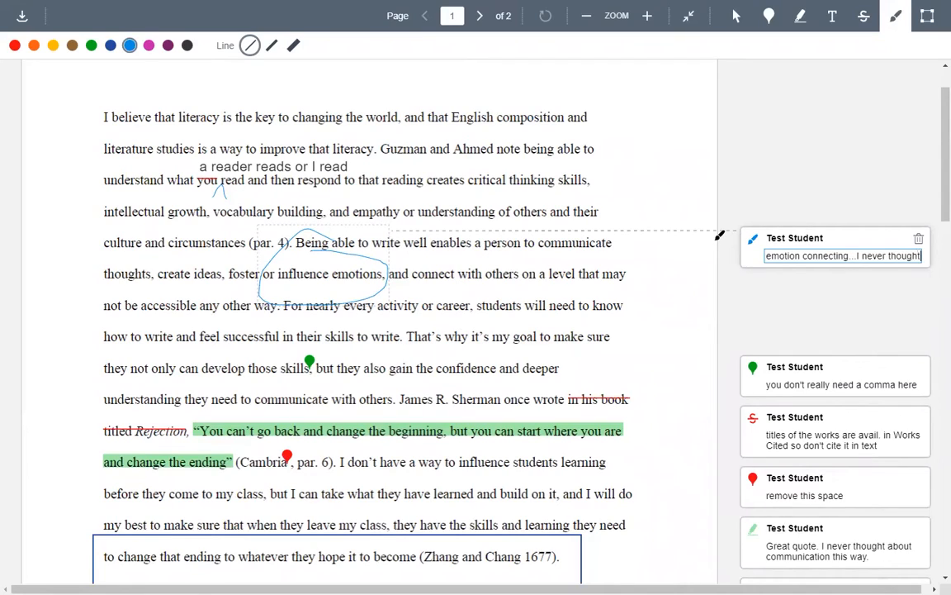
type(" of t")
type(" it that way.")
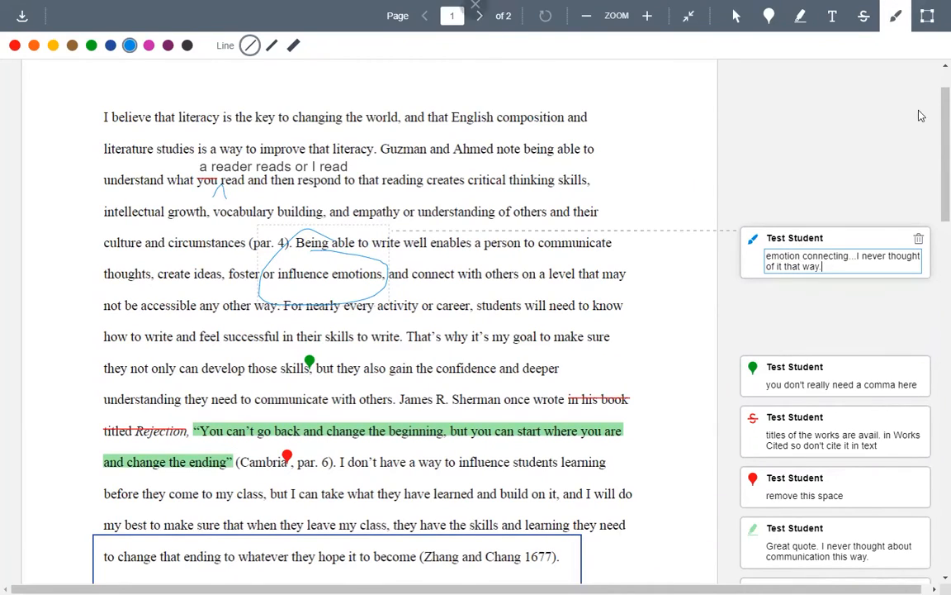
- Close the essay preview and reopen its feedback to check the saved annotations
left_click(688, 17)
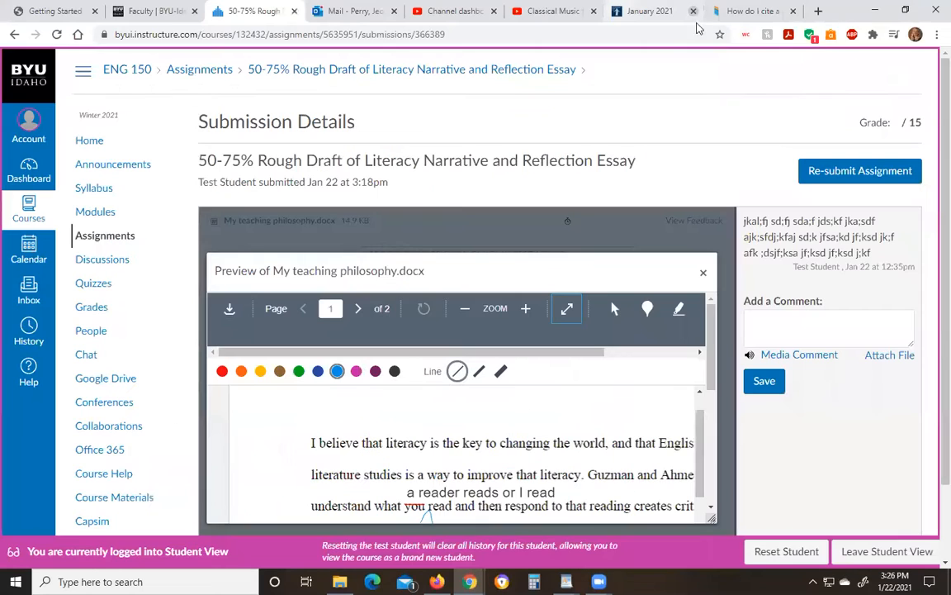
left_click(702, 274)
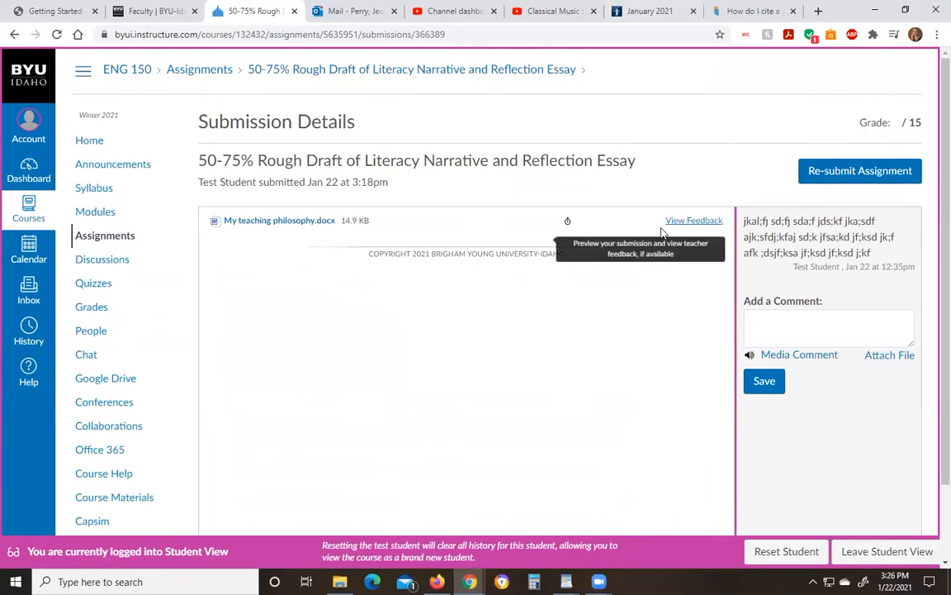
left_click(693, 223)
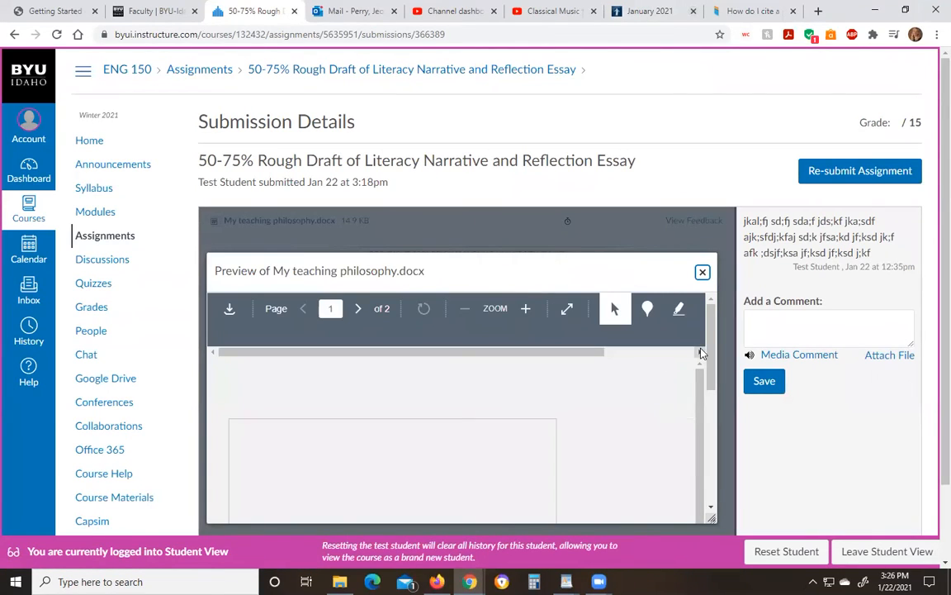
left_click_drag(711, 375, 692, 502)
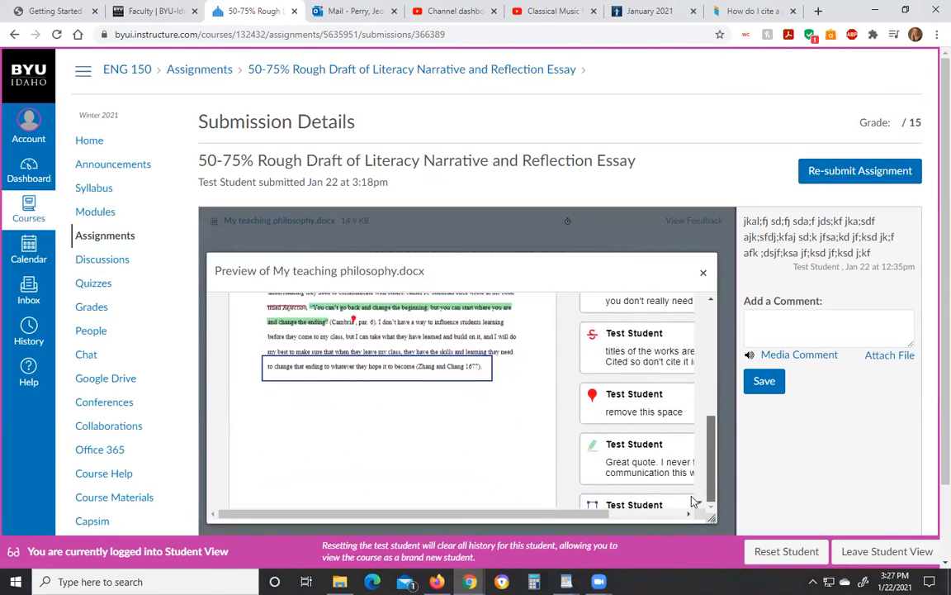
scroll(637, 410, "down", 2)
scroll(632, 414, "up", 2)
scroll(656, 444, "up", 10)
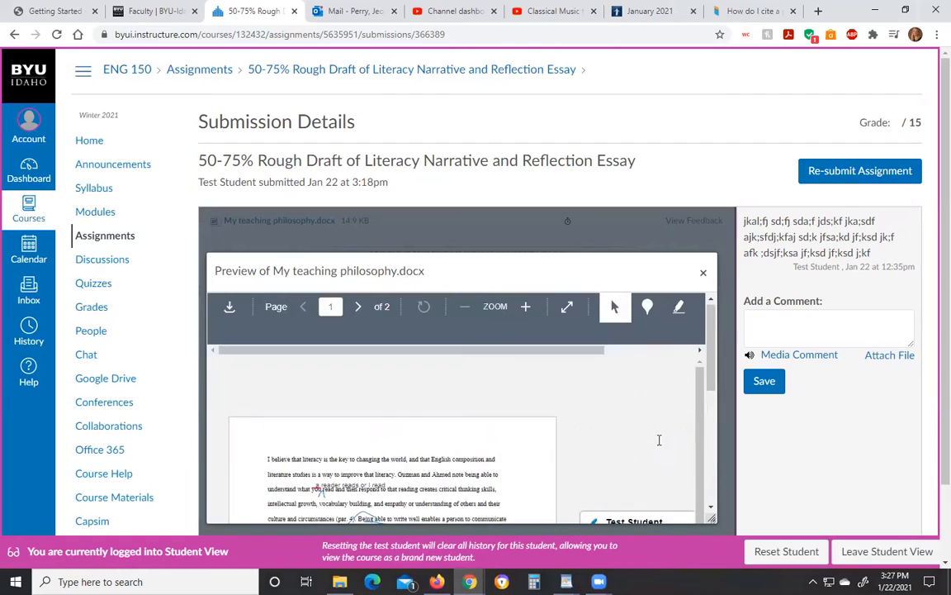
- Review the annotations on both essay pages in full screen and close the preview
left_click(568, 314)
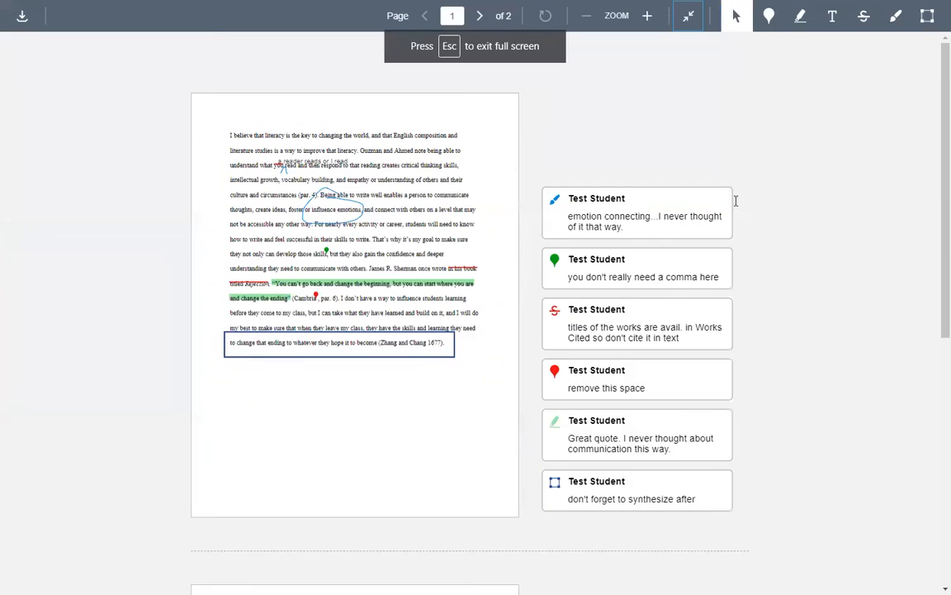
scroll(754, 334, "down", 5)
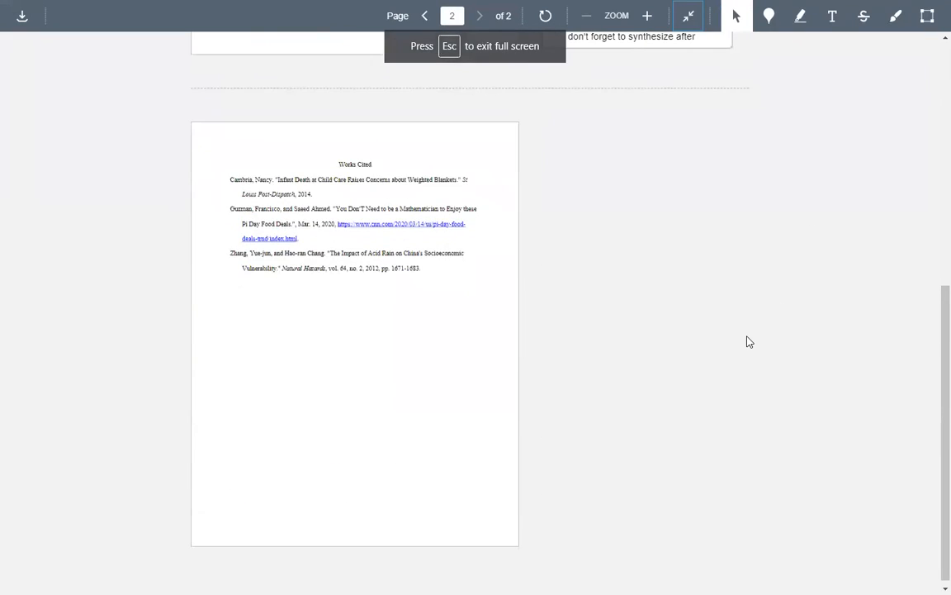
scroll(785, 273, "up", 6)
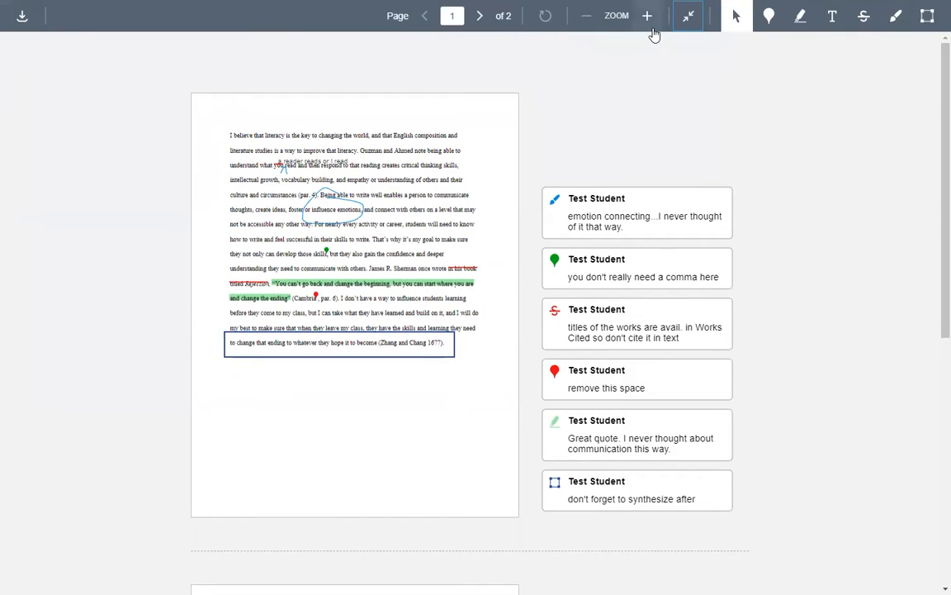
left_click(689, 16)
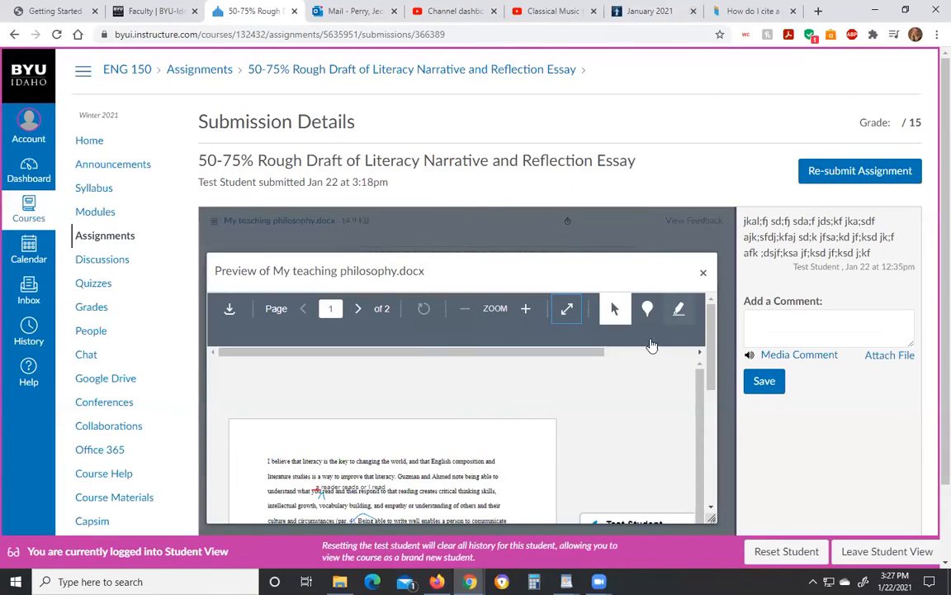
scroll(517, 418, "down", 10)
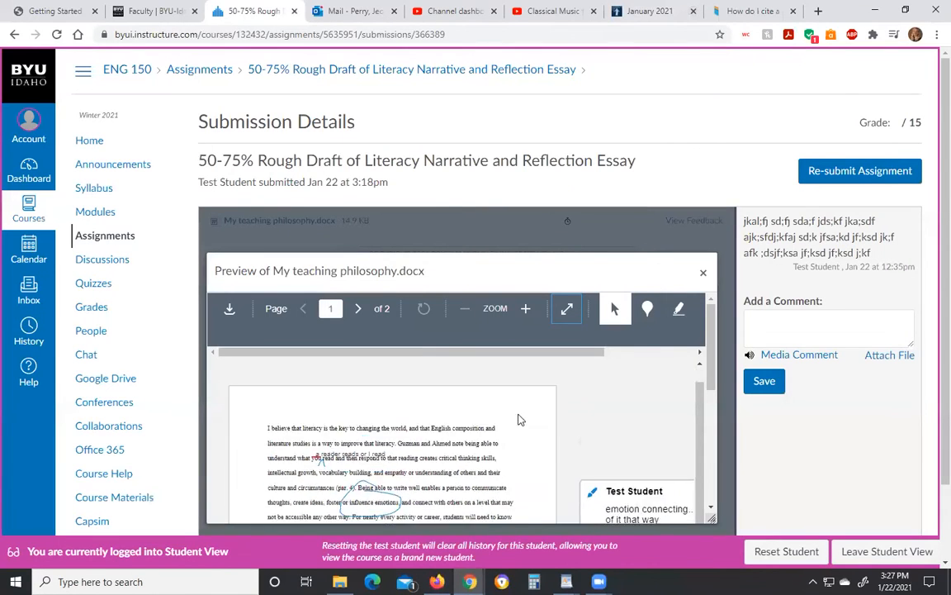
left_click(697, 272)
- Begin a submission comment with "This was an interesting read. I learned a lot about how literacy works from other authors, but I'd like to"
left_click(770, 331)
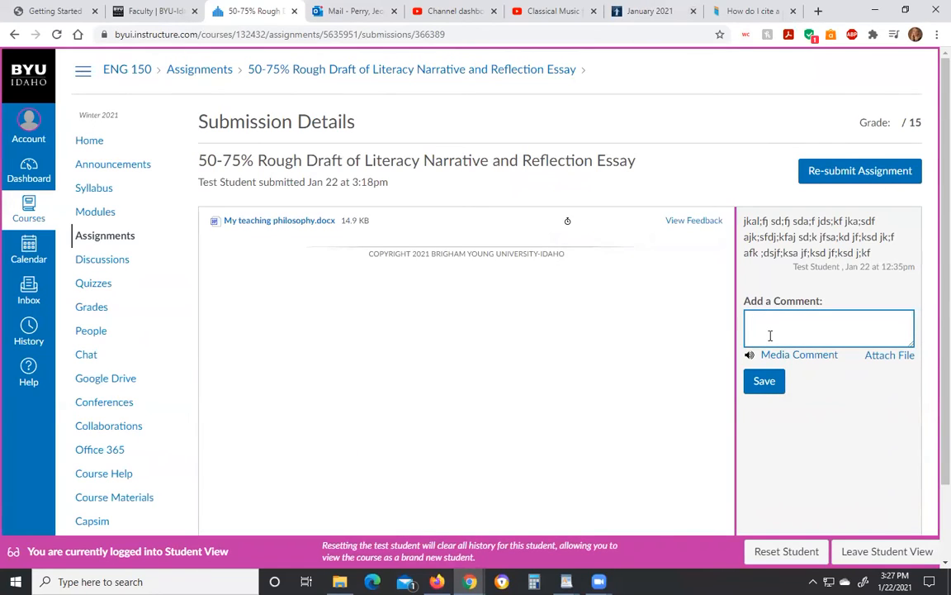
type("This was an interesting read. I t")
type("earned alo")
key("BackSpace")
key("BackSpace")
type("lot aobu")
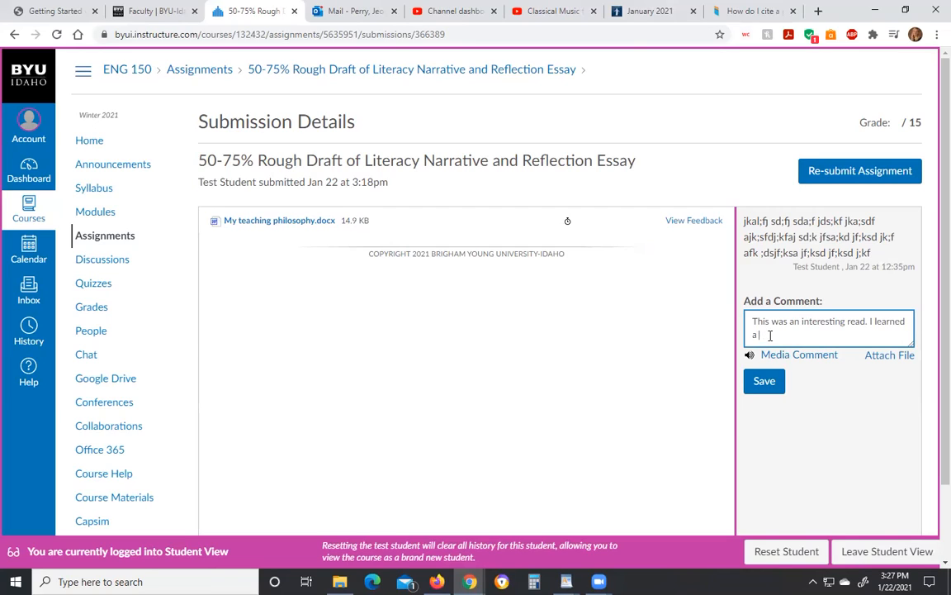
key("BackSpace")
key("BackSpace")
type("out lit")
type("how ")
type("literacy work")
type("s from other ")
type("ou")
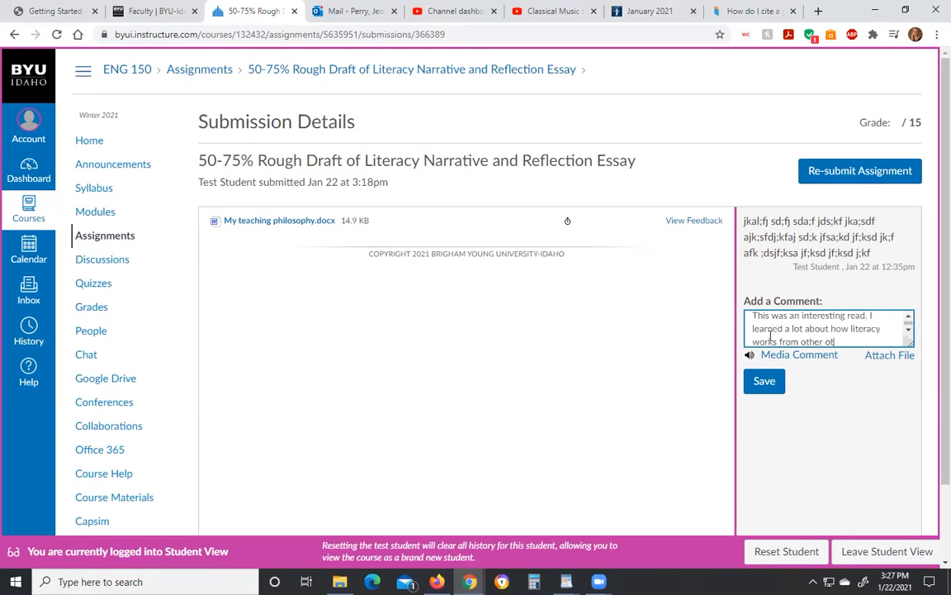
type("thors, but I'd like to s")
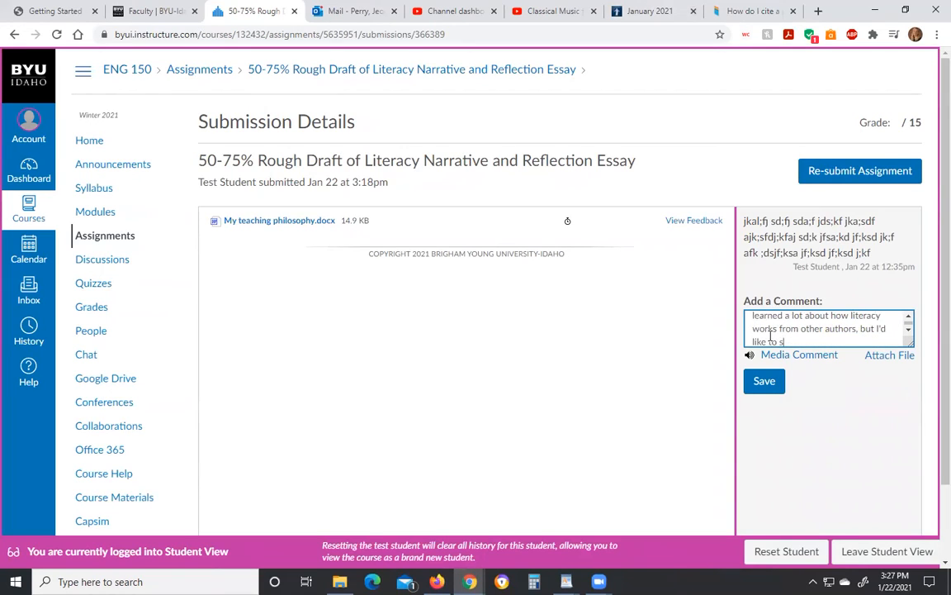
- Continue the comment with "see what *you* think about literacy. I didn't see any of that here."
type("ee what \"you\" think about lit")
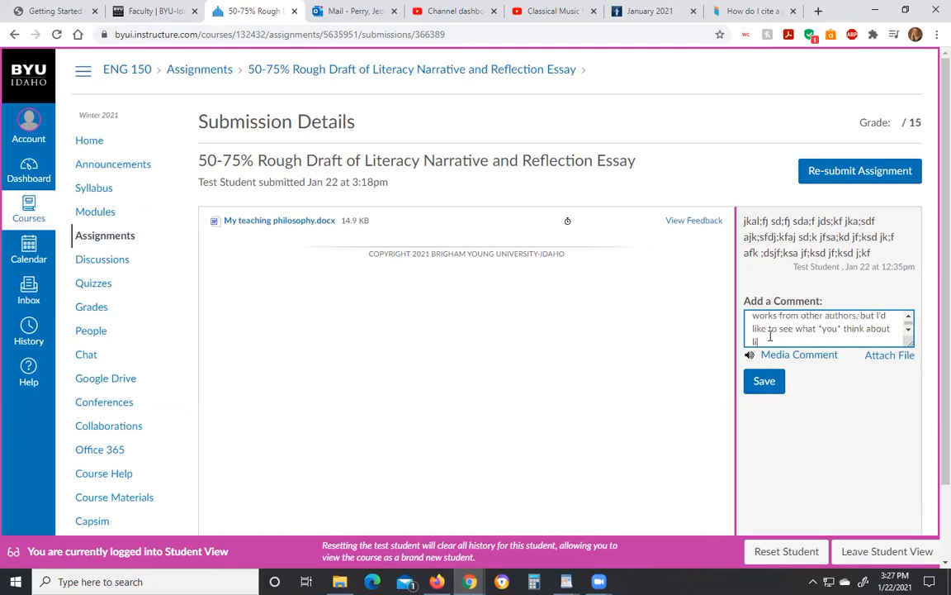
type("eracy. I didn't see any of that")
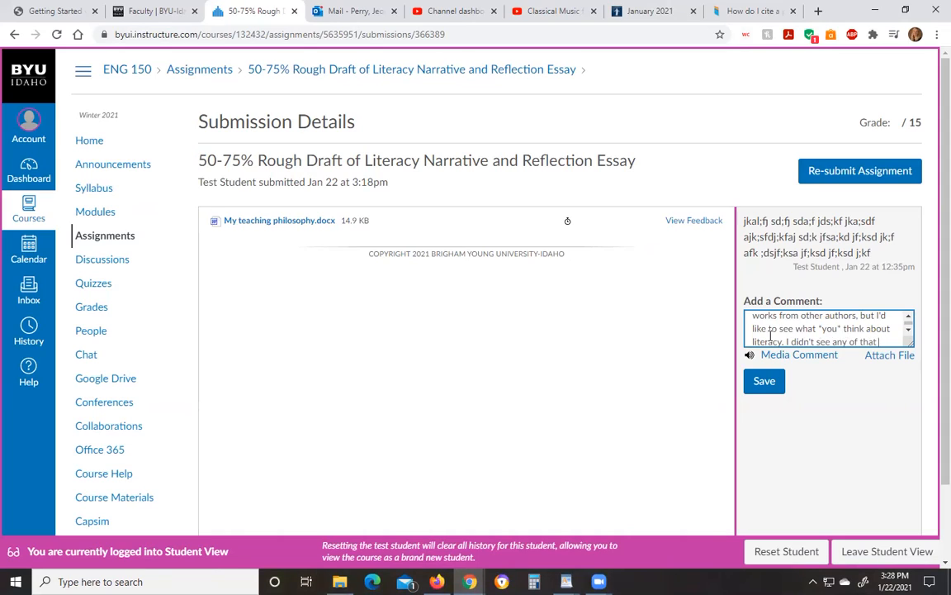
type(" here. Mayb")
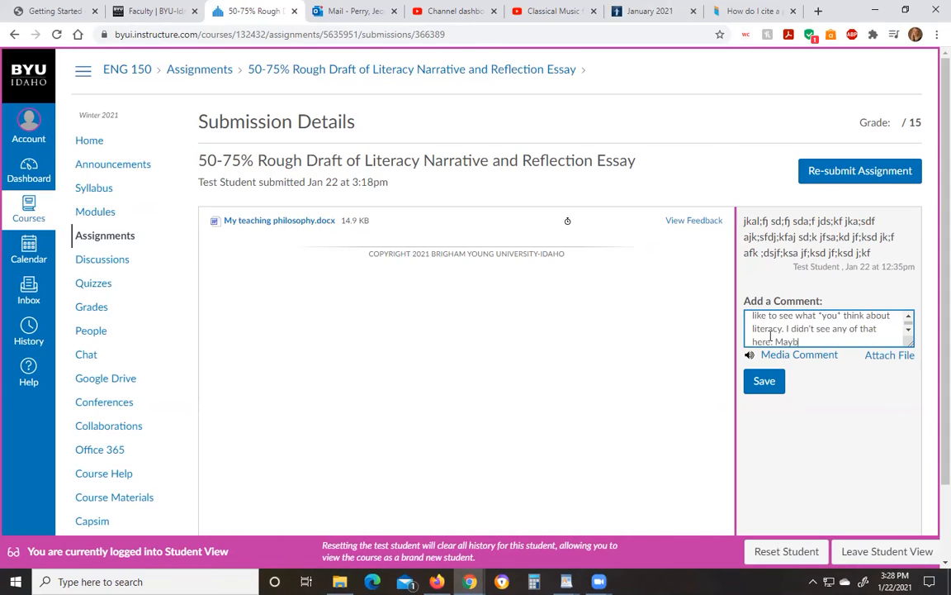
- Finish the comment with "Maybe you could share some experiences that you've had about reading writing." and save it
type("e you could share some")
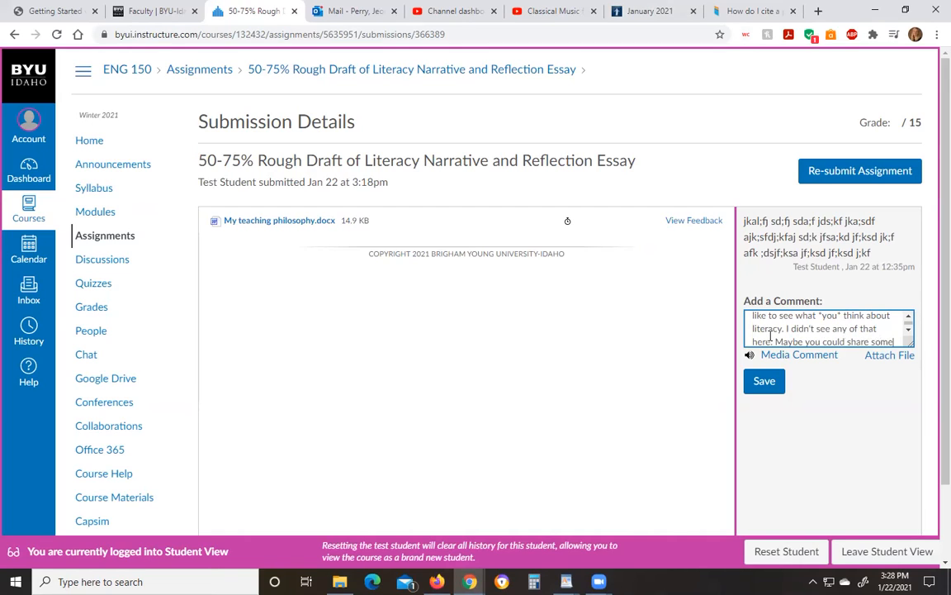
type(" exper")
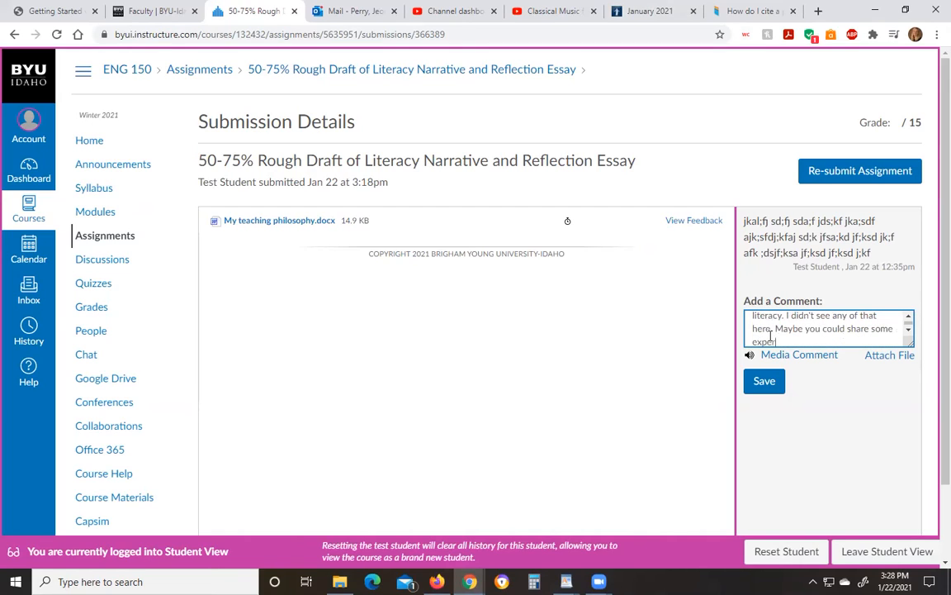
type("iences on")
key("BackSpace")
key("BackSpace")
type("that you've had about readin and")
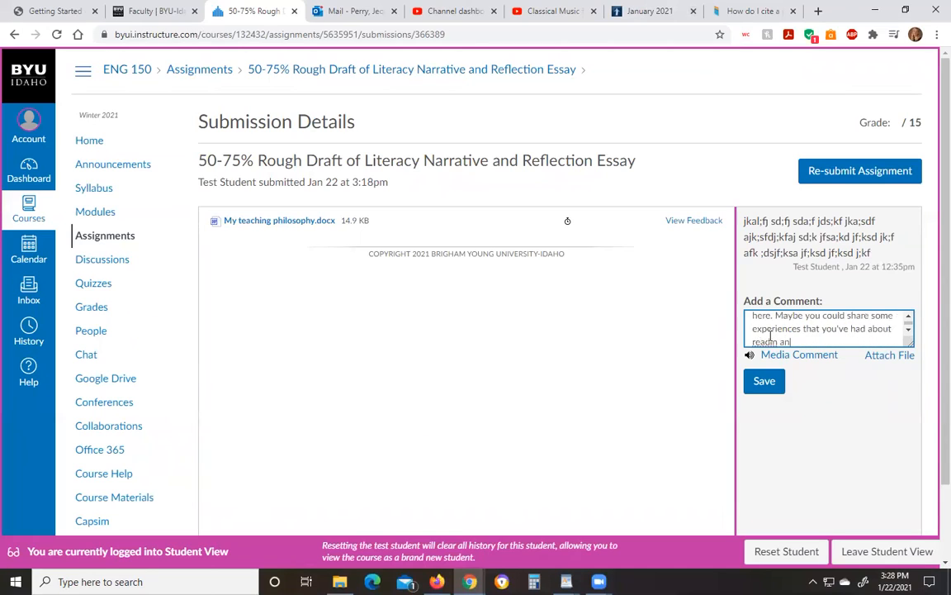
key("BackSpace")
key("BackSpace")
key("BackSpace")
key("BackSpace")
type("g writing")
left_click(764, 382)
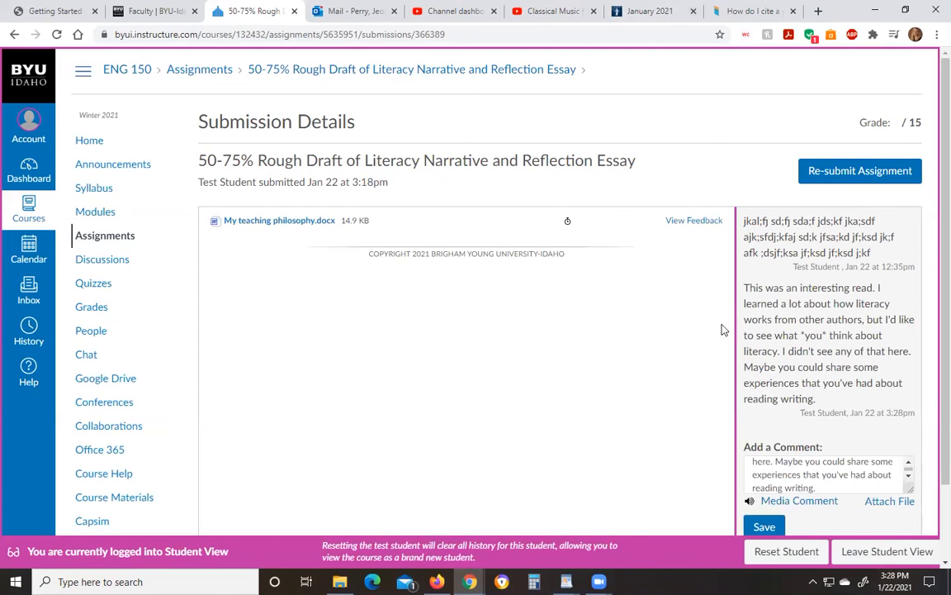
- Review the opening sentence of the saved comment and clear the leftover text from the new comment field
left_click_drag(746, 286, 878, 287)
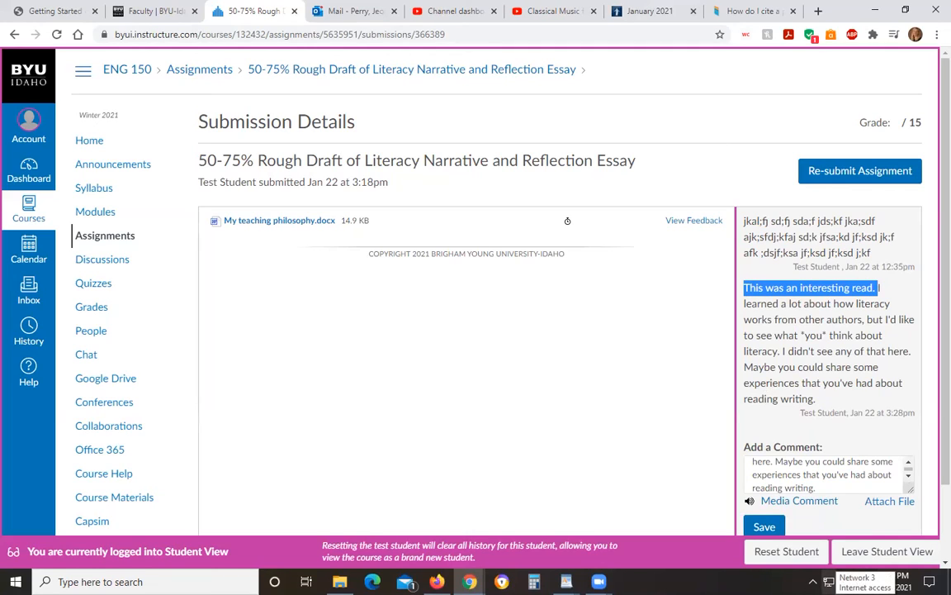
triple_click(825, 477)
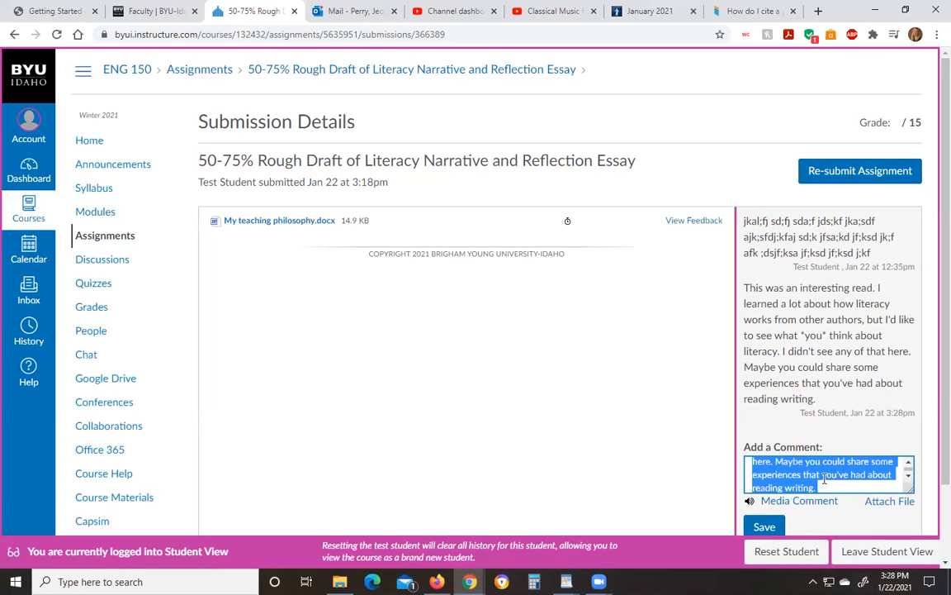
key("BackSpace")
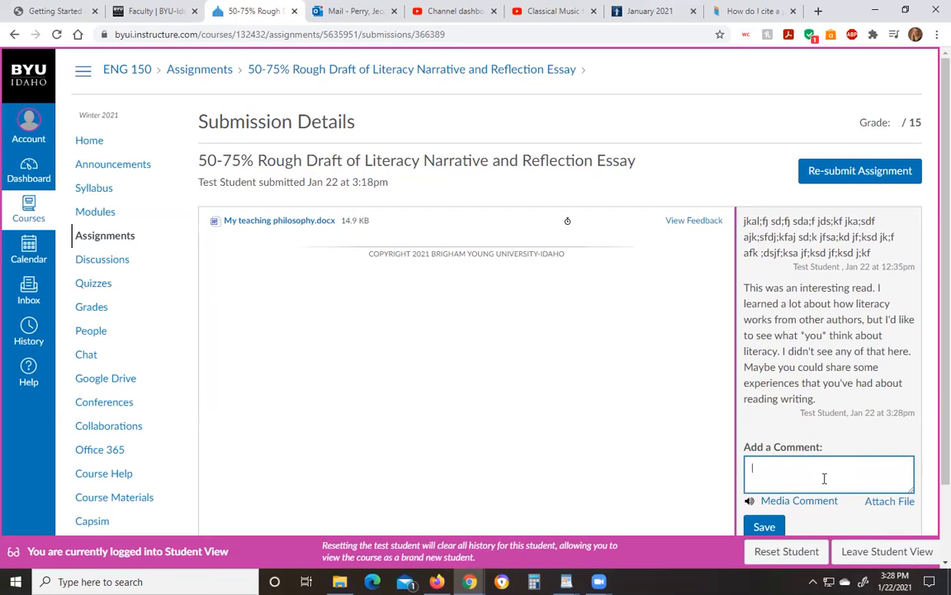